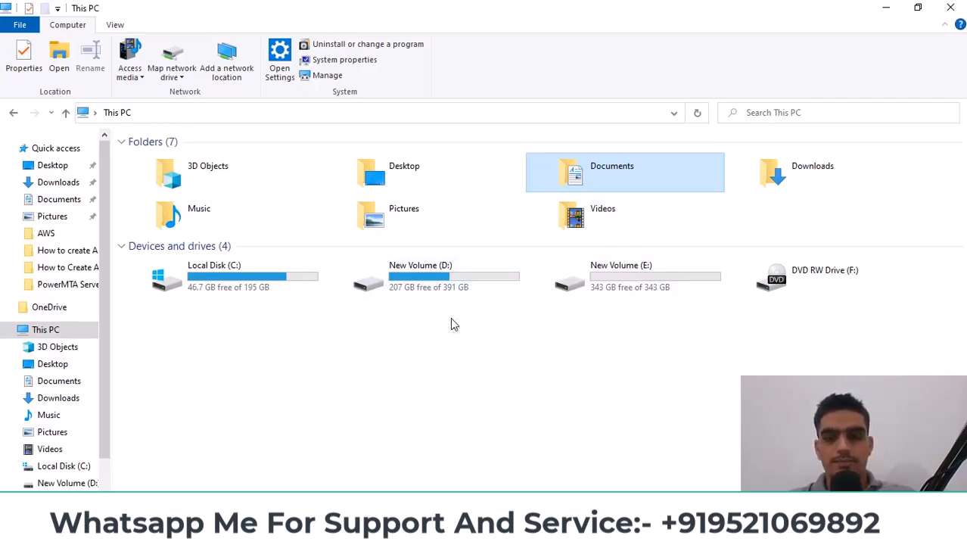
Switch to the EC2 Instances page in Chrome and refresh the instance list.
{"action": "mouse_move", "coordinate": [469, 529]}
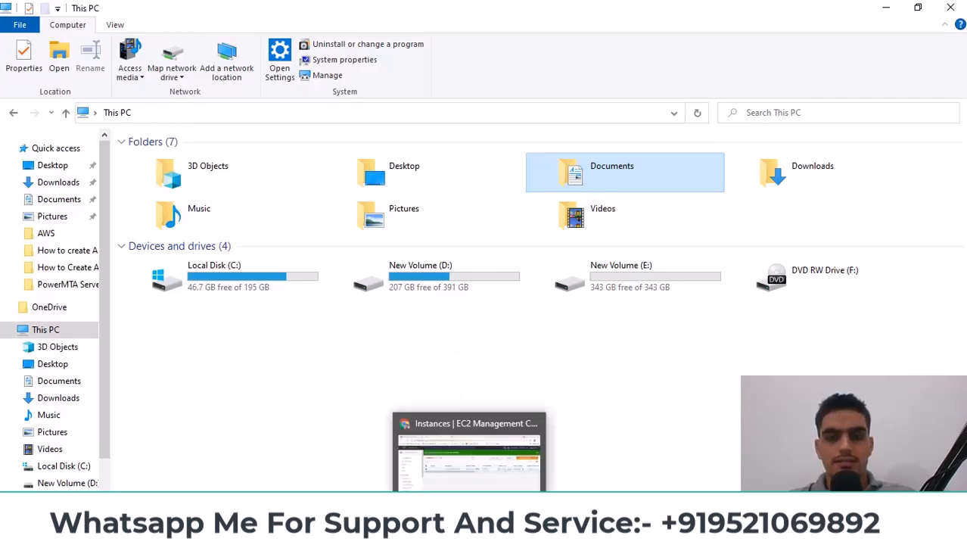
{"action": "left_click", "coordinate": [469, 443]}
{"action": "left_click", "coordinate": [505, 156]}
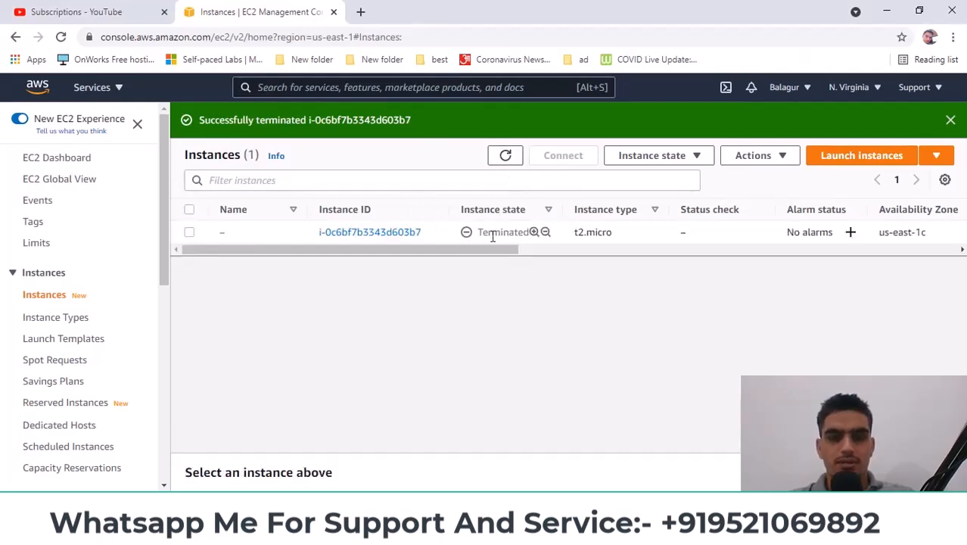
Check the existing instance's state and available actions, and dismiss the termination notice.
{"action": "double_click", "coordinate": [476, 234]}
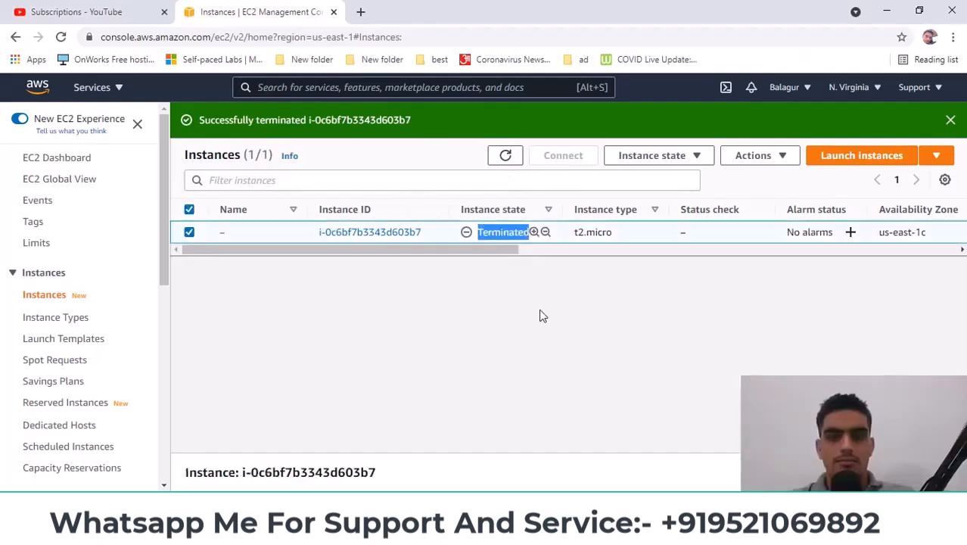
{"action": "right_click", "coordinate": [322, 234]}
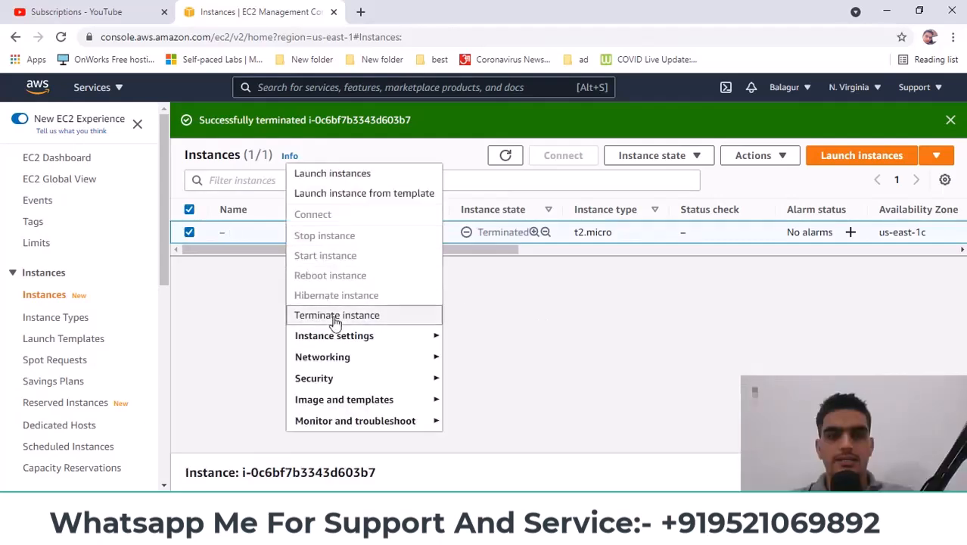
{"action": "left_click", "coordinate": [605, 322]}
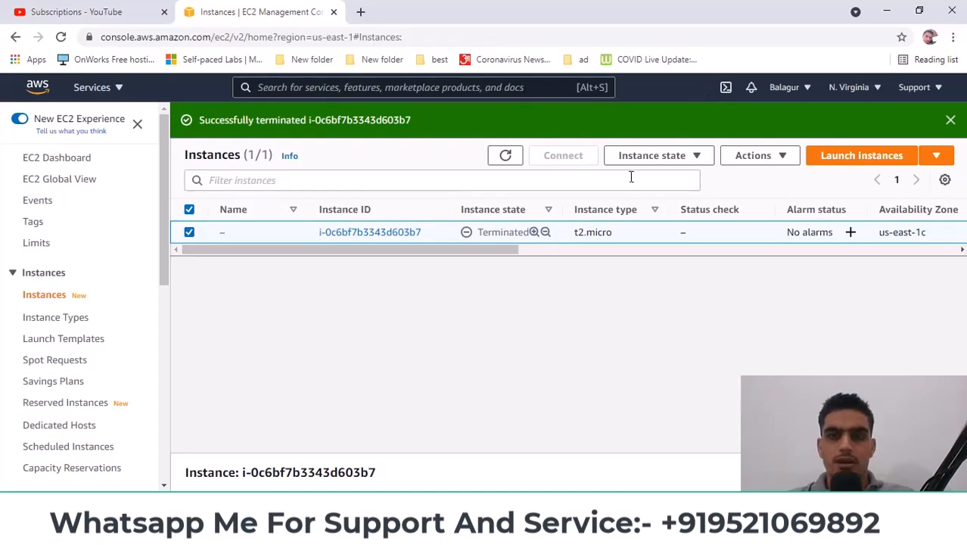
{"action": "left_click", "coordinate": [950, 119]}
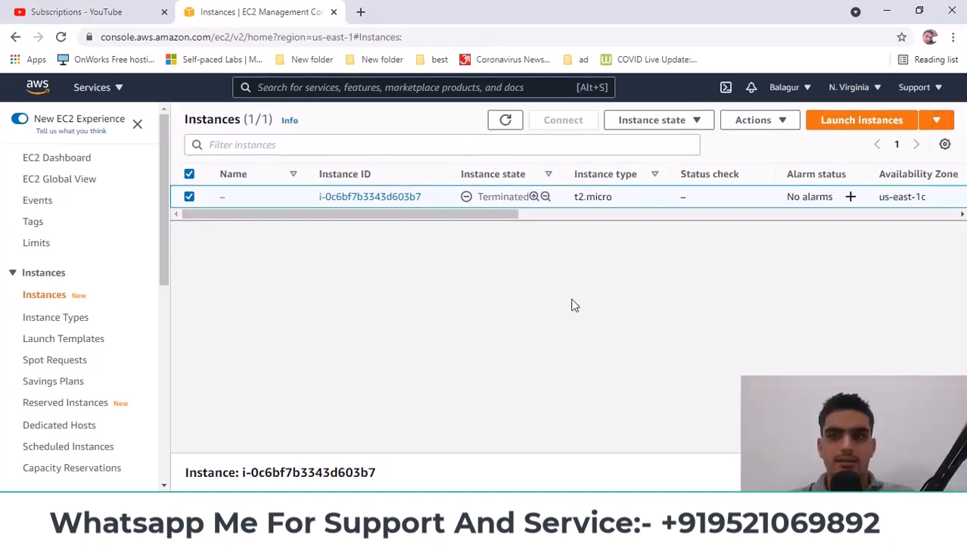
Start launching a new instance with the Microsoft Windows Server 2019 Base image.
{"action": "left_click", "coordinate": [857, 124]}
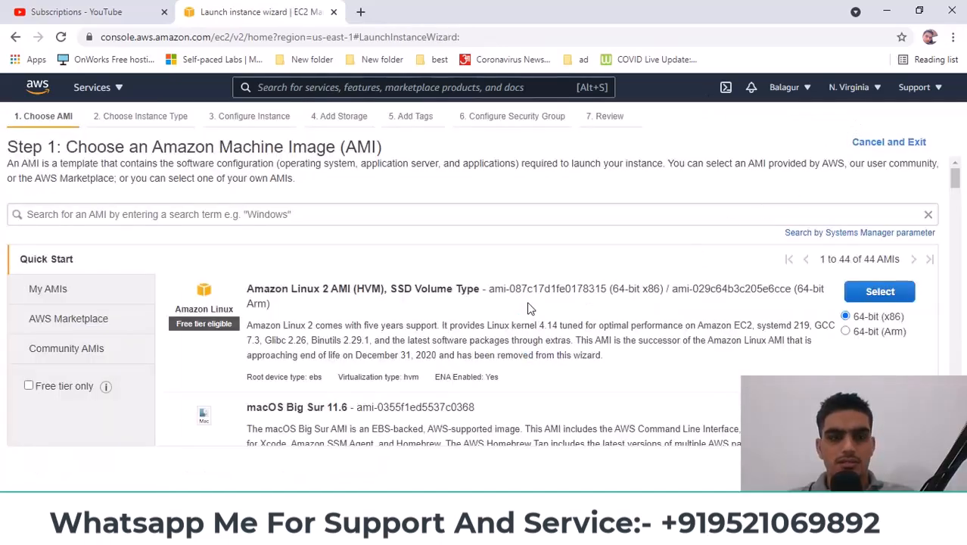
{"action": "scroll", "coordinate": [540, 340], "scroll_direction": "down", "scroll_amount": 10}
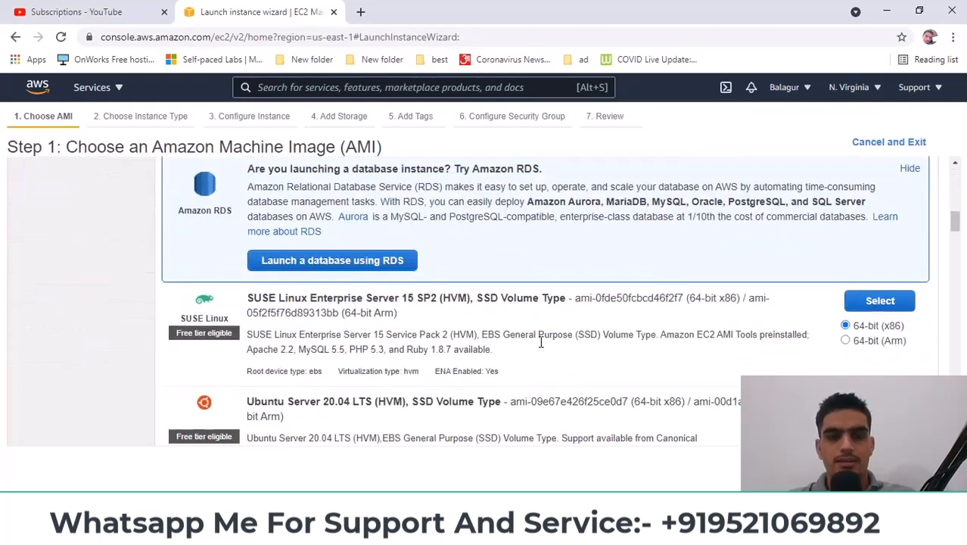
{"action": "scroll", "coordinate": [367, 370], "scroll_direction": "down", "scroll_amount": 3}
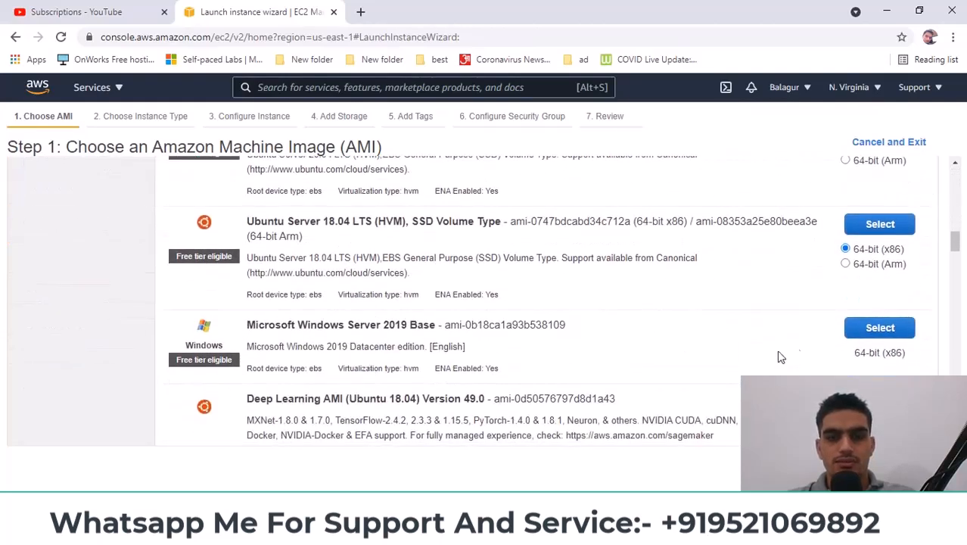
{"action": "left_click", "coordinate": [856, 330]}
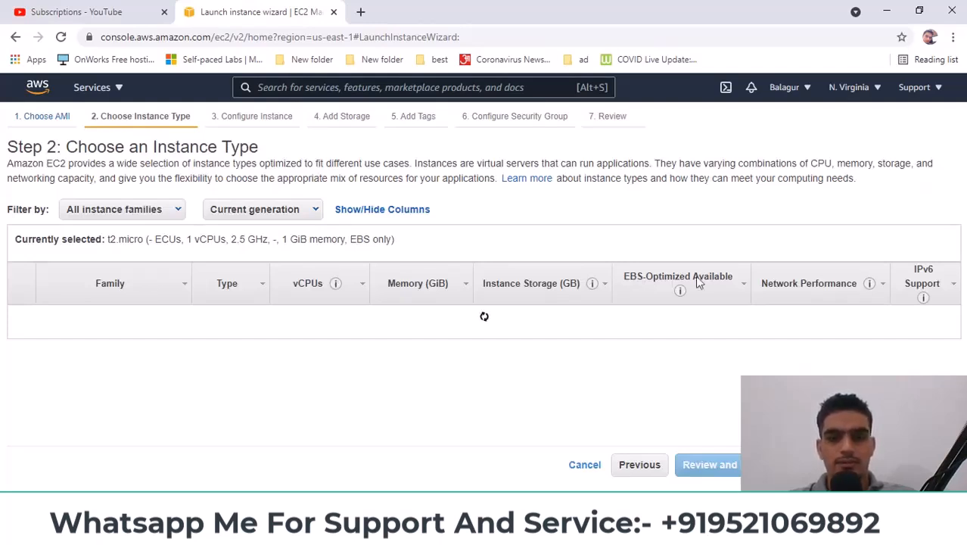
Keep the free-tier t2.micro instance type and proceed through the launch review to the key pair selection.
{"action": "scroll", "coordinate": [785, 266], "scroll_direction": "down", "scroll_amount": 1}
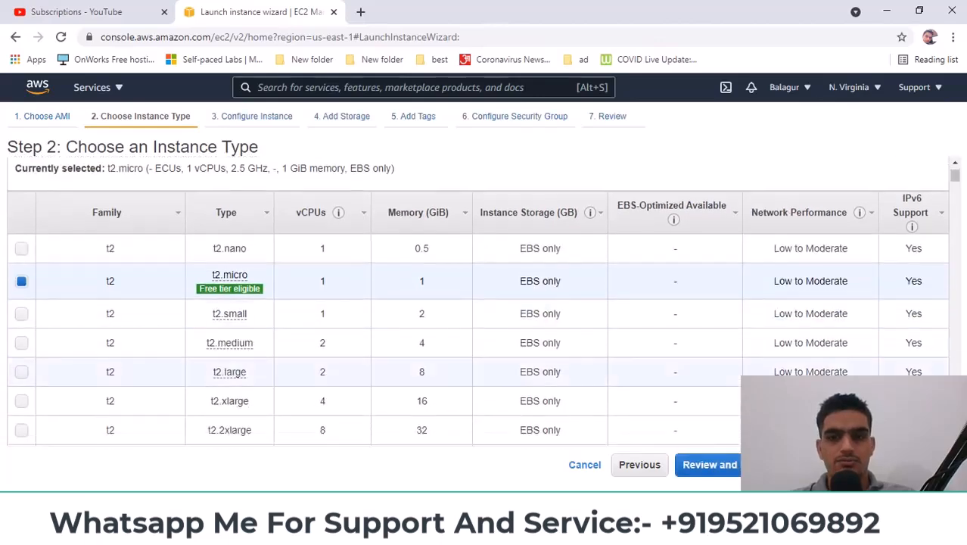
{"action": "left_click", "coordinate": [710, 464]}
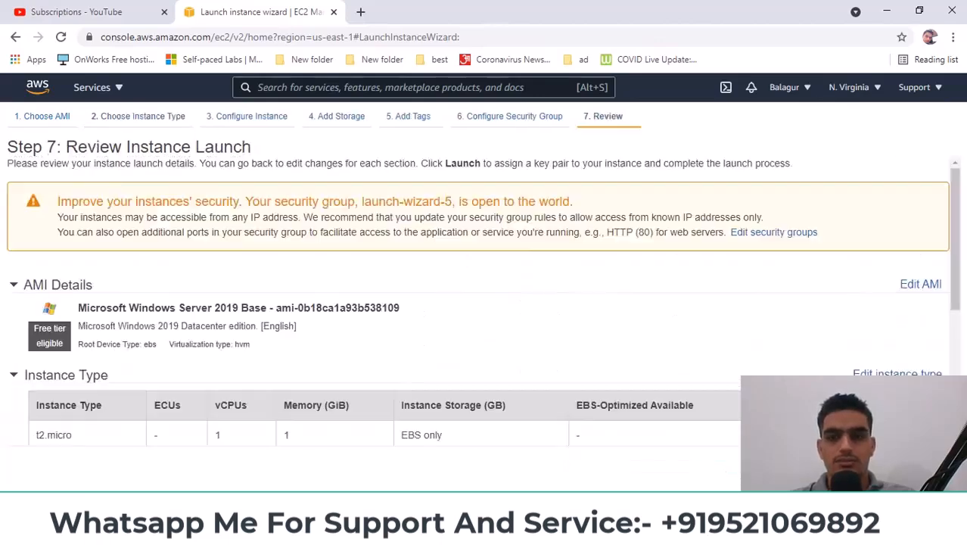
{"action": "left_click", "coordinate": [915, 465]}
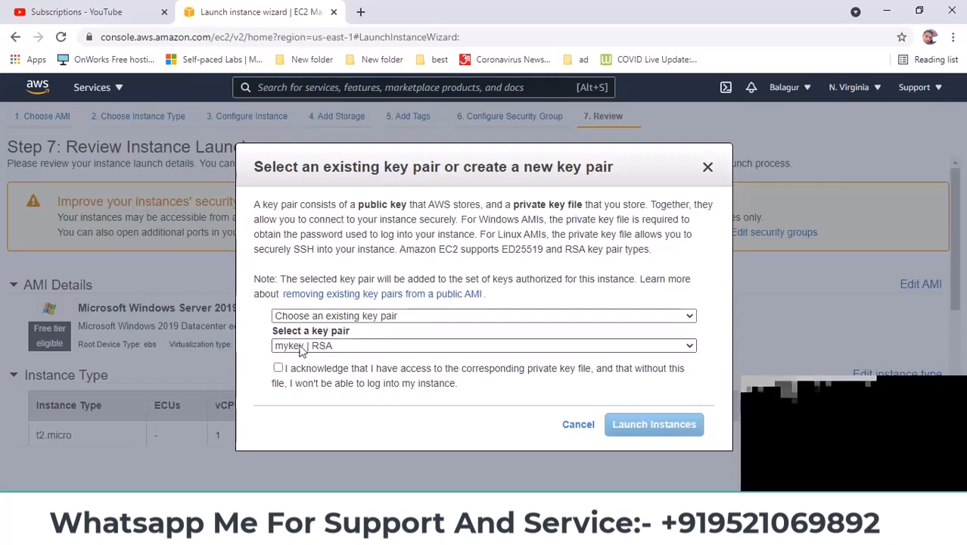
Choose the existing win10 key pair, acknowledge access to its private key file and launch the instance.
{"action": "left_click", "coordinate": [316, 347]}
{"action": "left_click", "coordinate": [317, 384]}
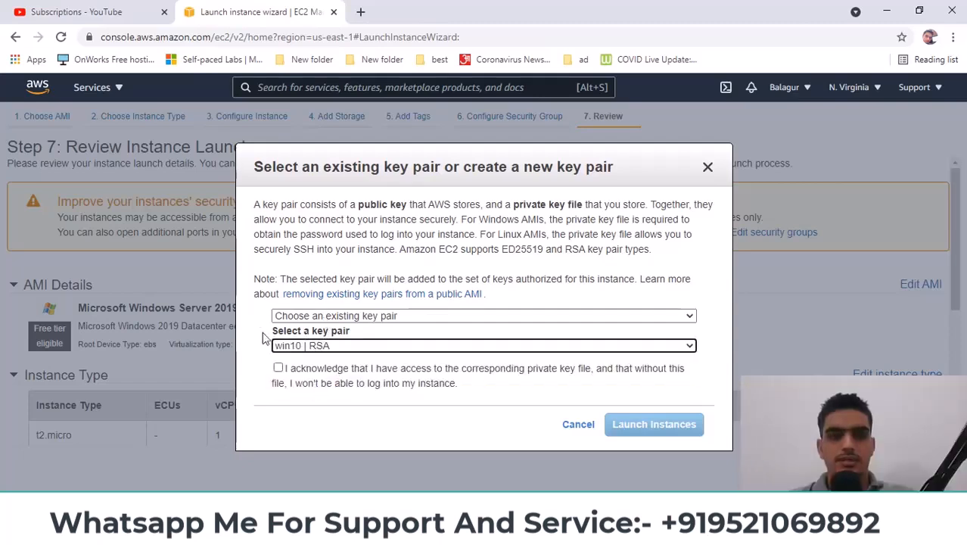
{"action": "left_click", "coordinate": [278, 368]}
{"action": "left_click", "coordinate": [655, 426]}
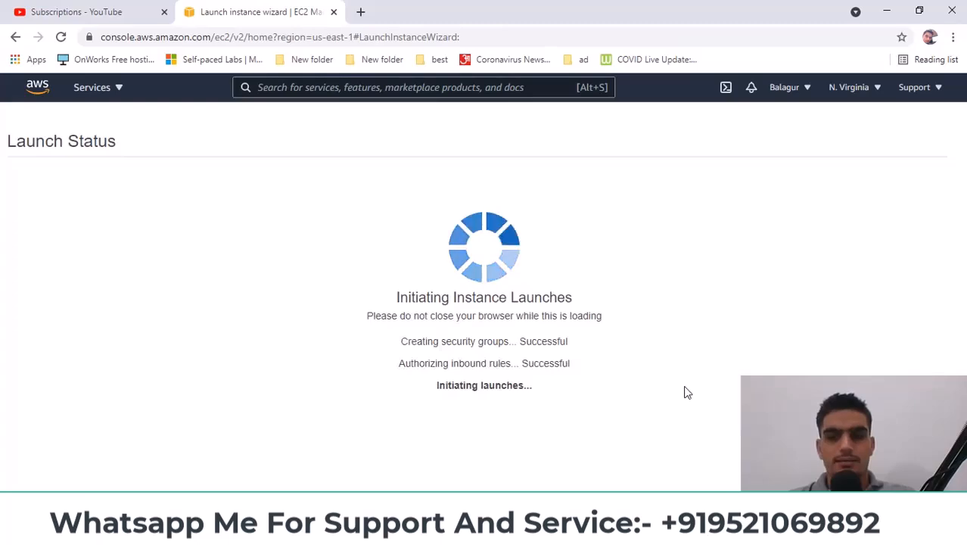
Return to the instance list and check the new instance's state and status check.
{"action": "scroll", "coordinate": [684, 391], "scroll_direction": "down", "scroll_amount": 2}
{"action": "left_click", "coordinate": [907, 469]}
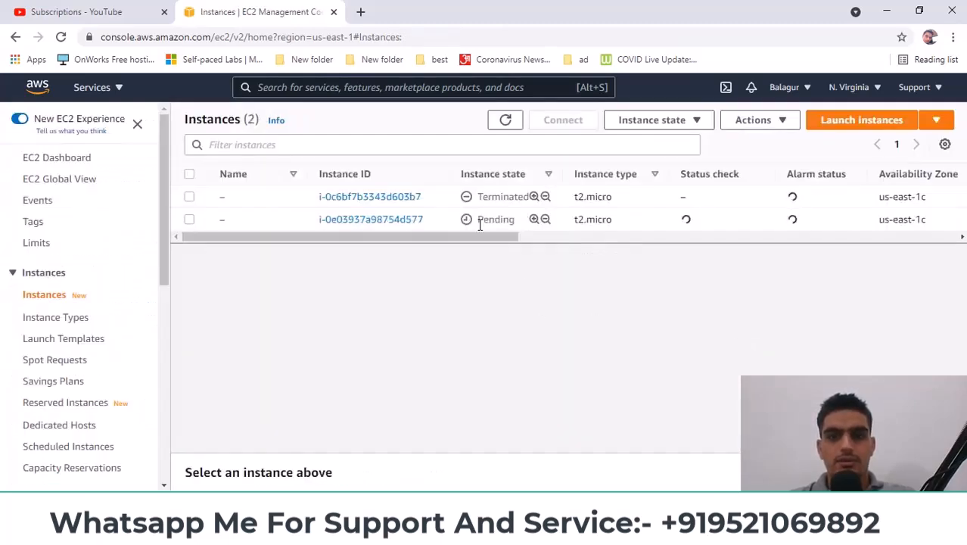
{"action": "left_click_drag", "start_coordinate": [478, 221], "coordinate": [518, 221]}
{"action": "left_click", "coordinate": [740, 219]}
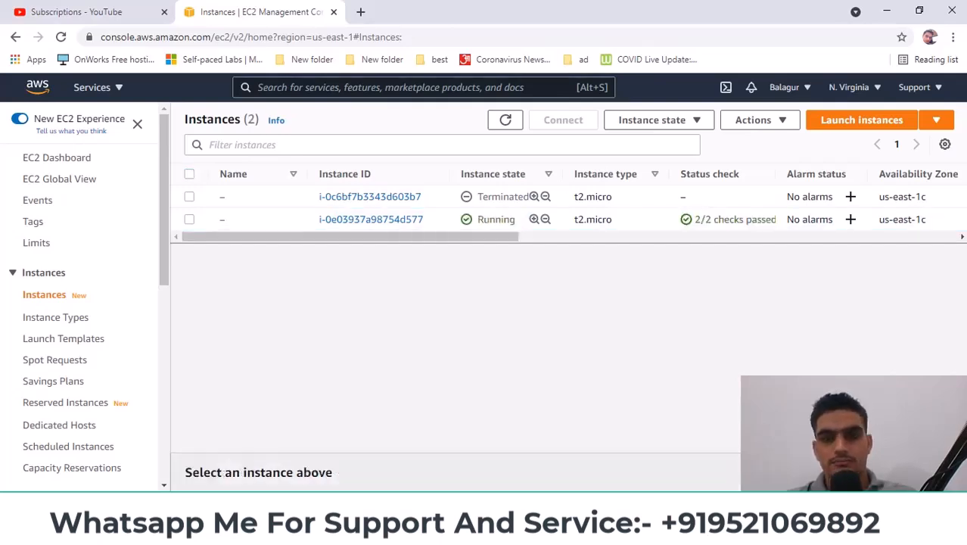
Open the RDP client connection details of the running instance and request its Windows password.
{"action": "right_click", "coordinate": [280, 220]}
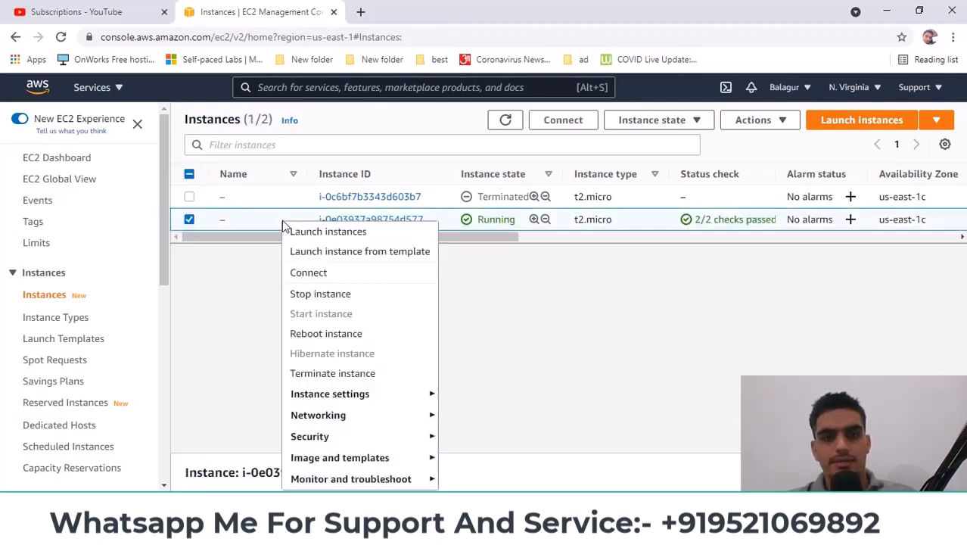
{"action": "left_click", "coordinate": [313, 283]}
{"action": "left_click", "coordinate": [212, 240]}
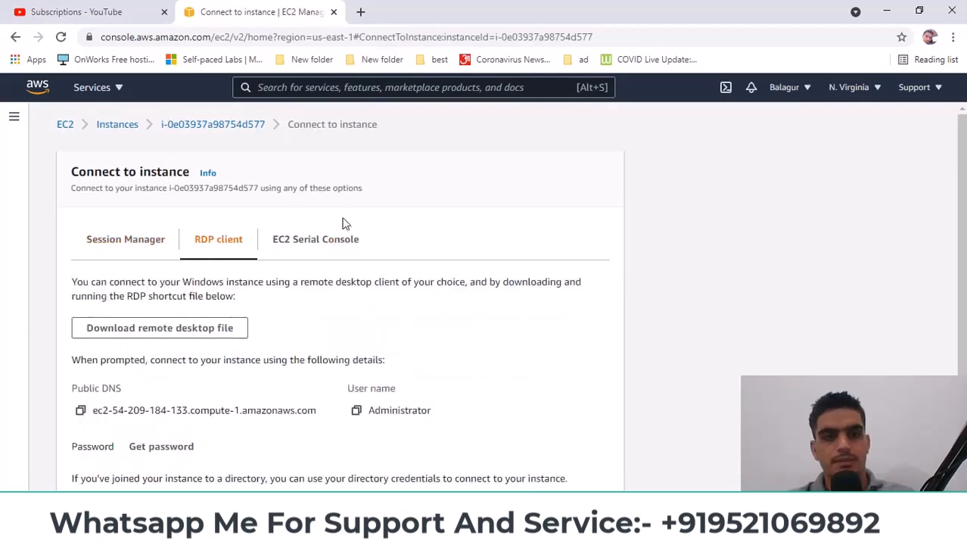
{"action": "scroll", "coordinate": [336, 254], "scroll_direction": "down", "scroll_amount": 1}
{"action": "left_click", "coordinate": [182, 378]}
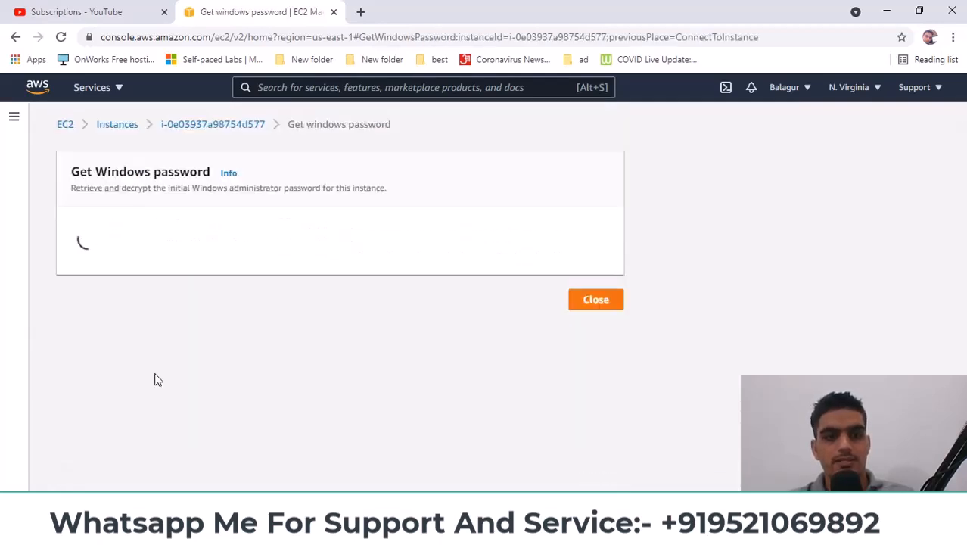
Load the key pair file win10.pem from Downloads and decrypt the Windows administrator password.
{"action": "left_click_drag", "start_coordinate": [117, 285], "coordinate": [168, 286]}
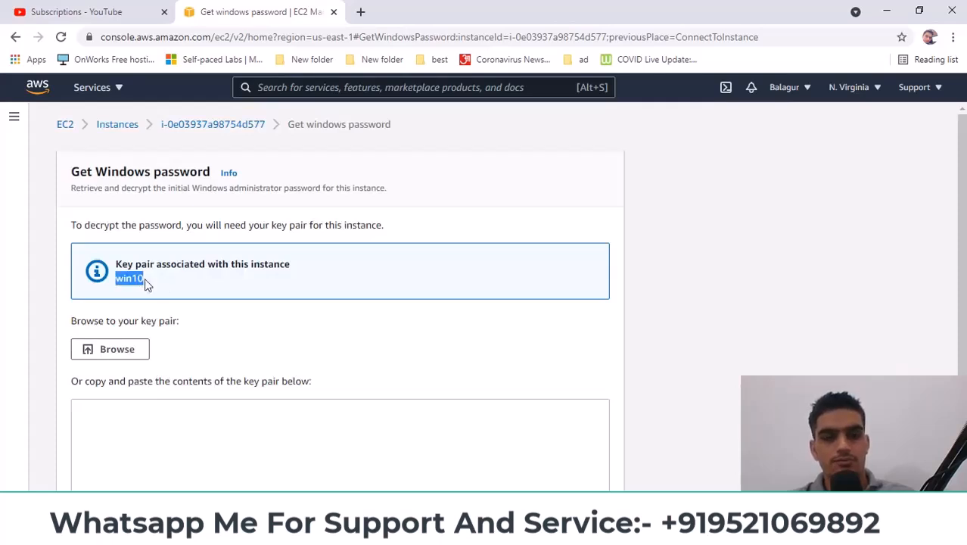
{"action": "left_click", "coordinate": [113, 349]}
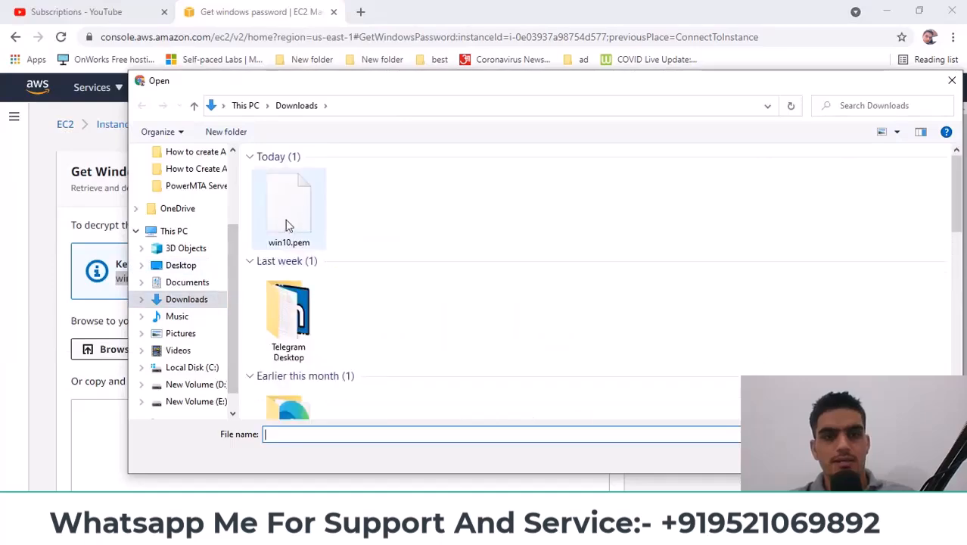
{"action": "double_click", "coordinate": [291, 216]}
{"action": "scroll", "coordinate": [608, 326], "scroll_direction": "down", "scroll_amount": 2}
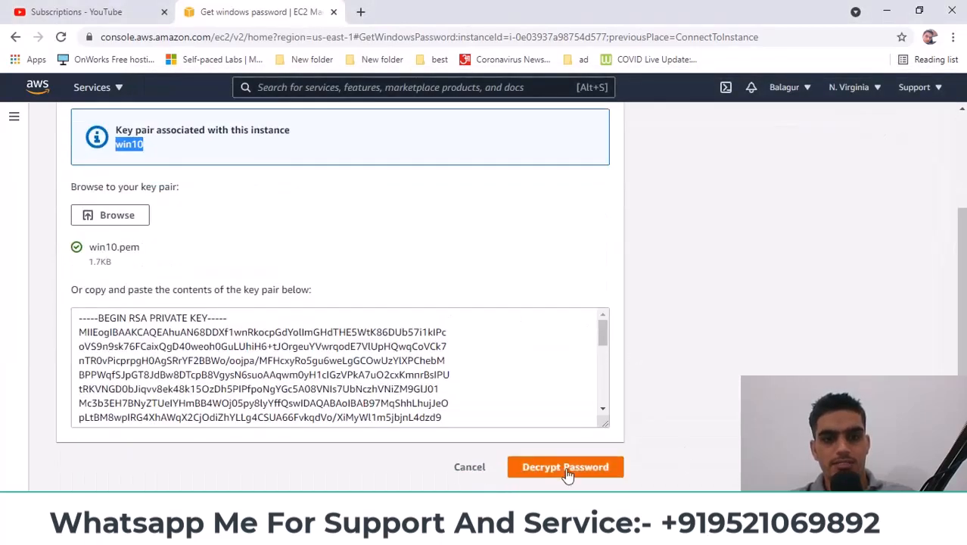
{"action": "left_click", "coordinate": [566, 469]}
Copy the instance's public DNS and enter it as the computer in Remote Desktop Connection.
{"action": "scroll", "coordinate": [602, 418], "scroll_direction": "down", "scroll_amount": 2}
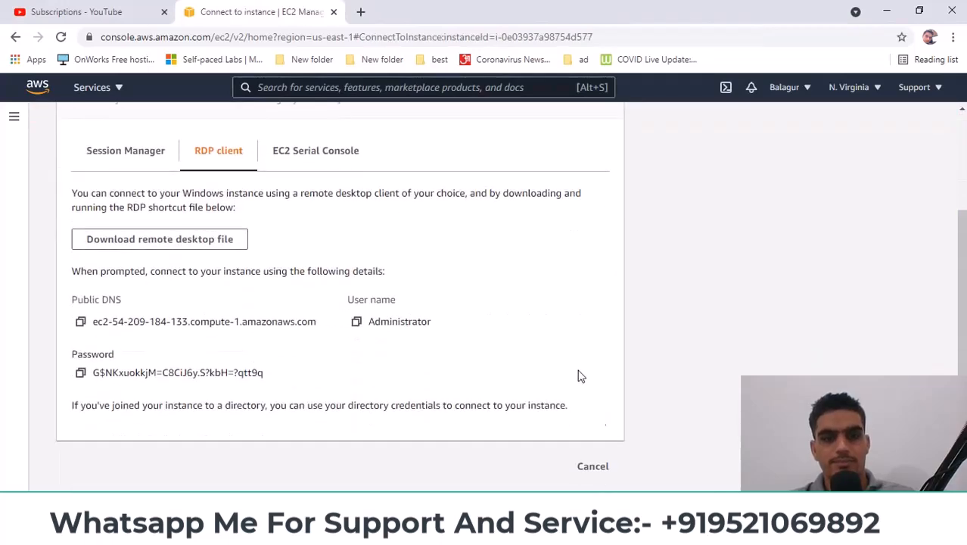
{"action": "left_click", "coordinate": [80, 320]}
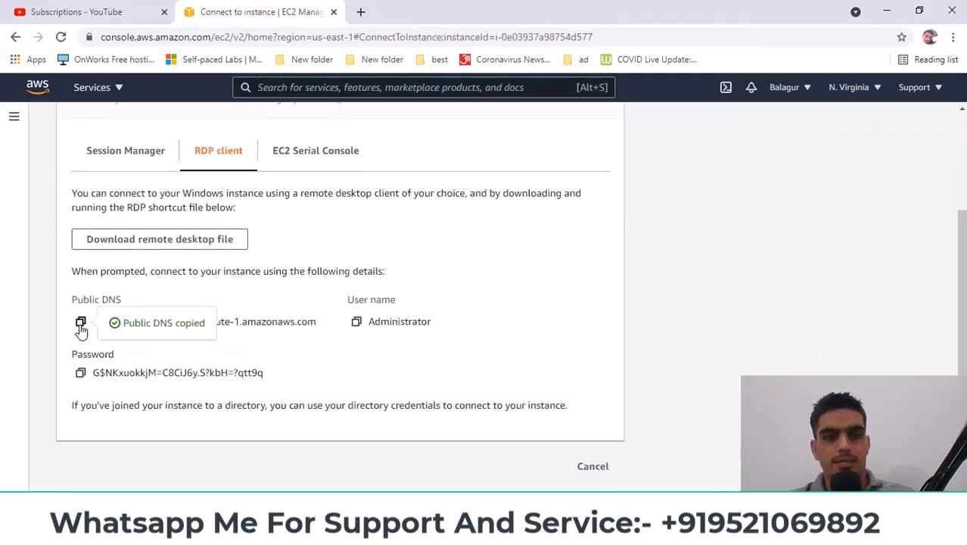
{"action": "key", "text": "super"}
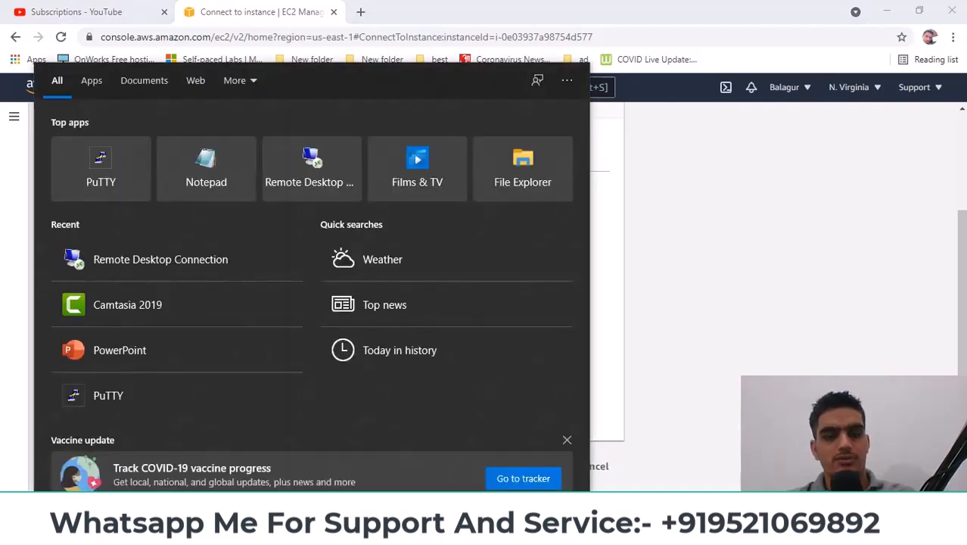
{"action": "type", "text": "rd"}
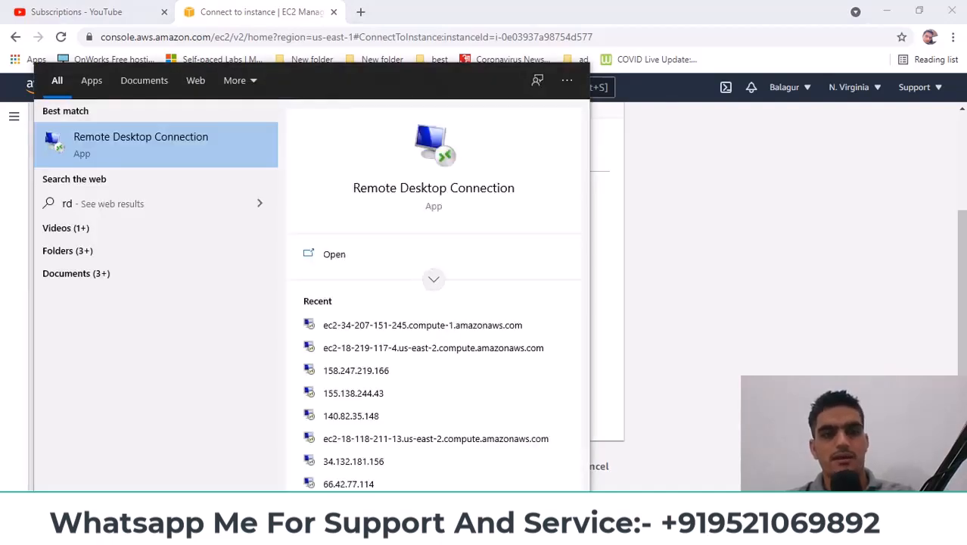
{"action": "left_click", "coordinate": [194, 138]}
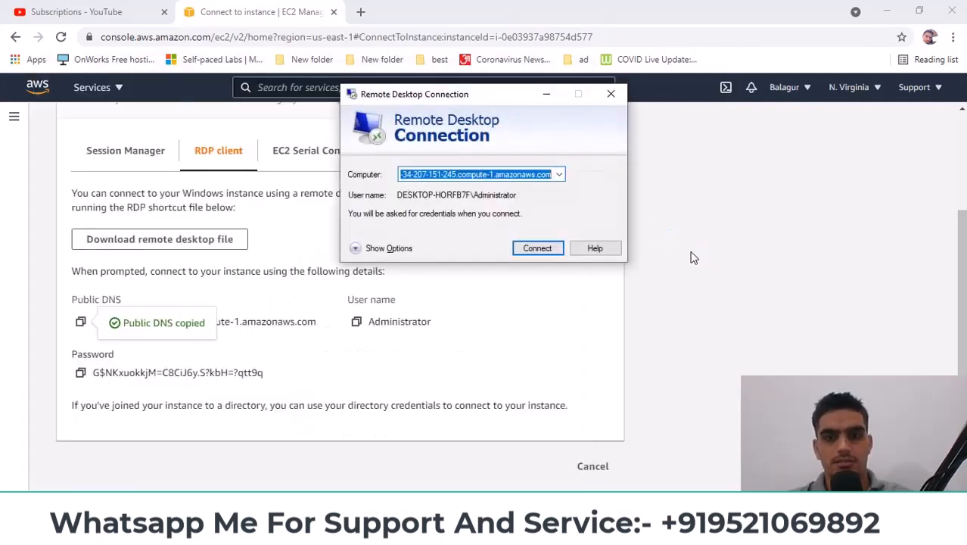
{"action": "key", "text": "ctrl+v"}
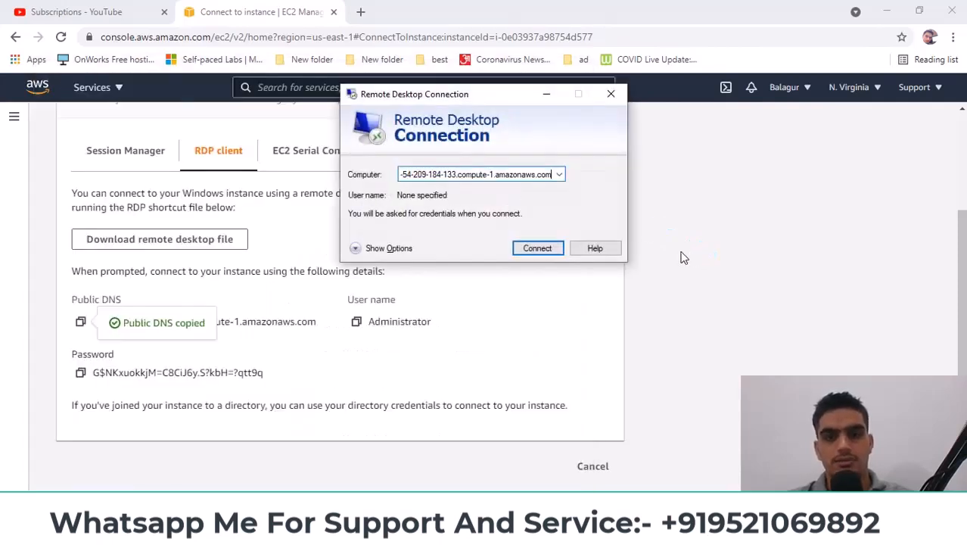
Copy the user name Administrator from the connection details and enter it in Remote Desktop Connection's expanded logon settings.
{"action": "left_click", "coordinate": [356, 322]}
{"action": "key", "text": "alt+Tab"}
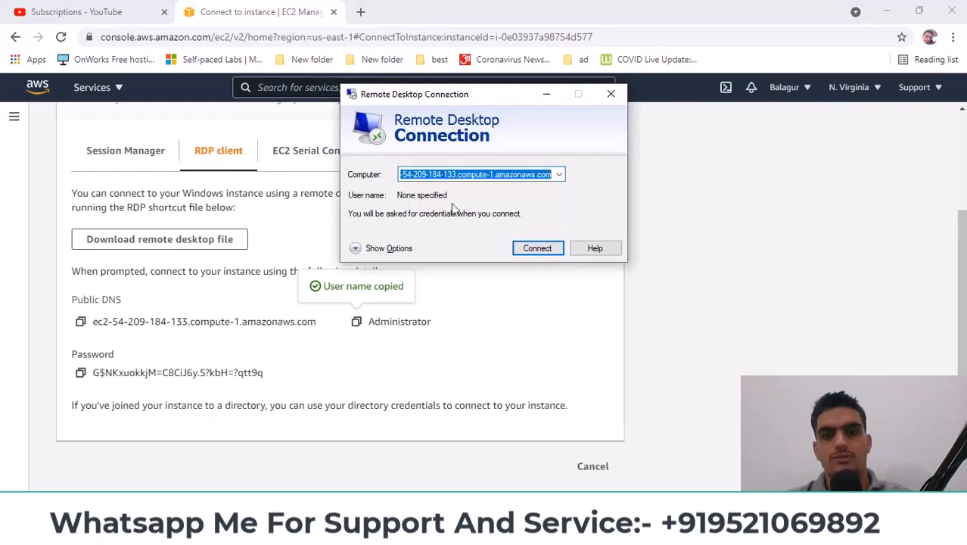
{"action": "left_click", "coordinate": [382, 249]}
{"action": "left_click", "coordinate": [461, 244]}
{"action": "key", "text": "ctrl+v"}
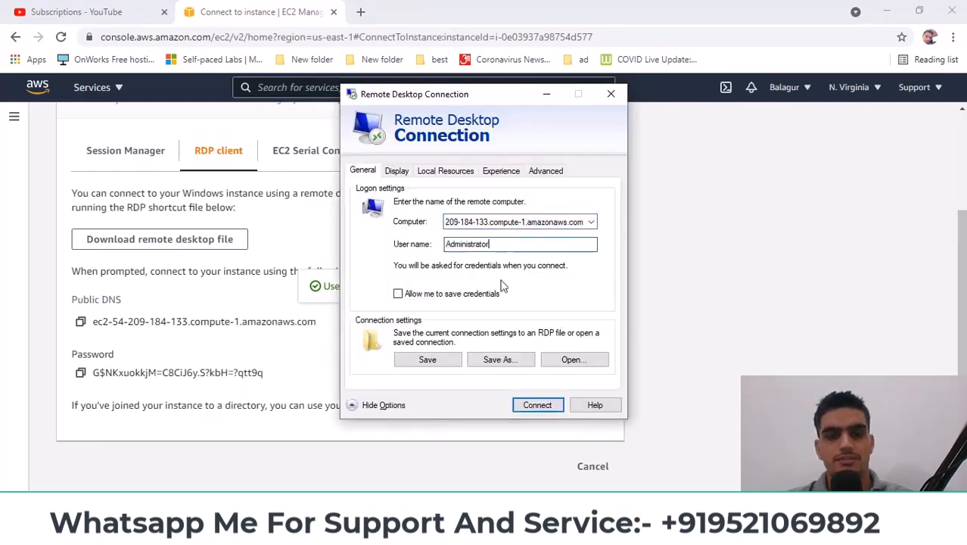
Connect to the remote computer with the decrypted administrator password and accept its unverified certificate.
{"action": "left_click", "coordinate": [536, 404]}
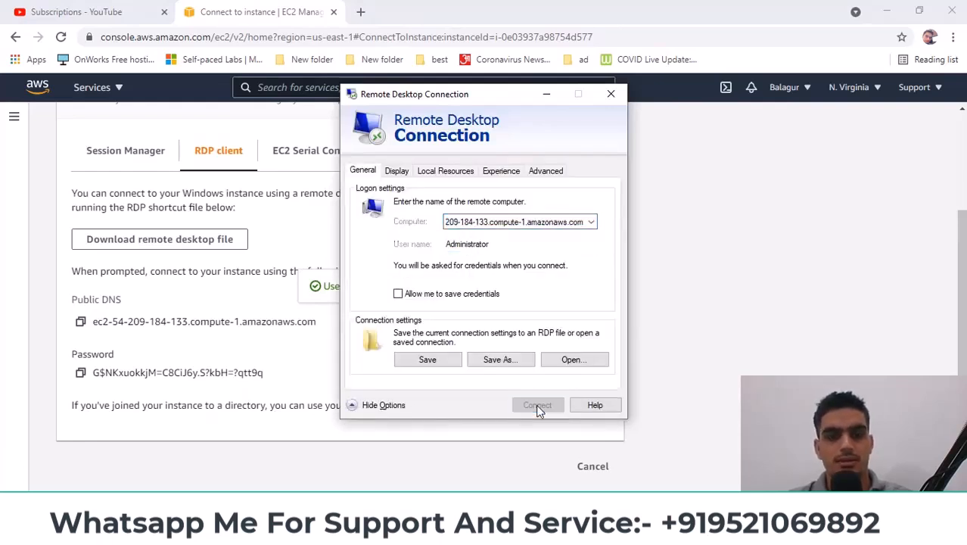
{"action": "left_click", "coordinate": [80, 372]}
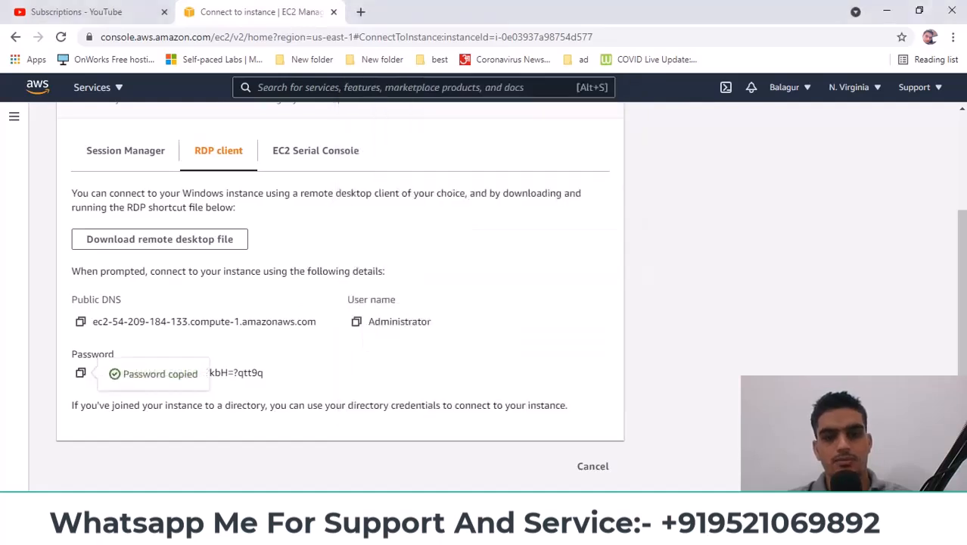
{"action": "key", "text": "ctrl+v"}
{"action": "left_click", "coordinate": [410, 361]}
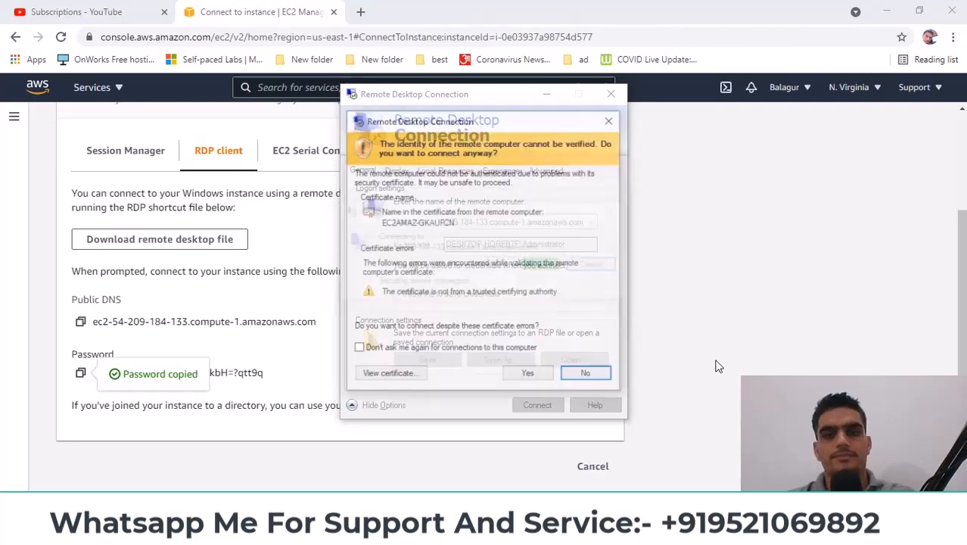
{"action": "left_click", "coordinate": [518, 372]}
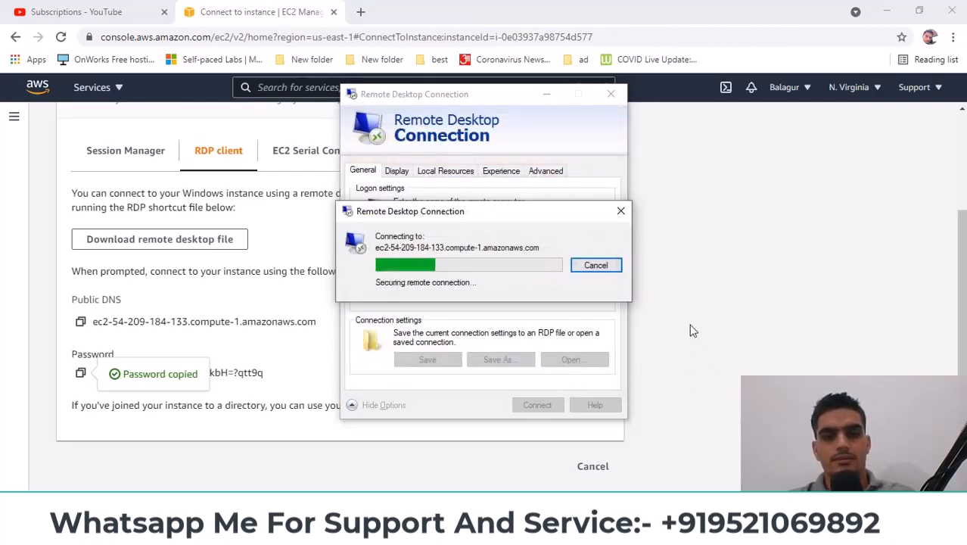
Examine the storage details and attached block devices of the running instance in the EC2 instances list.
{"action": "scroll", "coordinate": [441, 292], "scroll_direction": "up", "scroll_amount": 2}
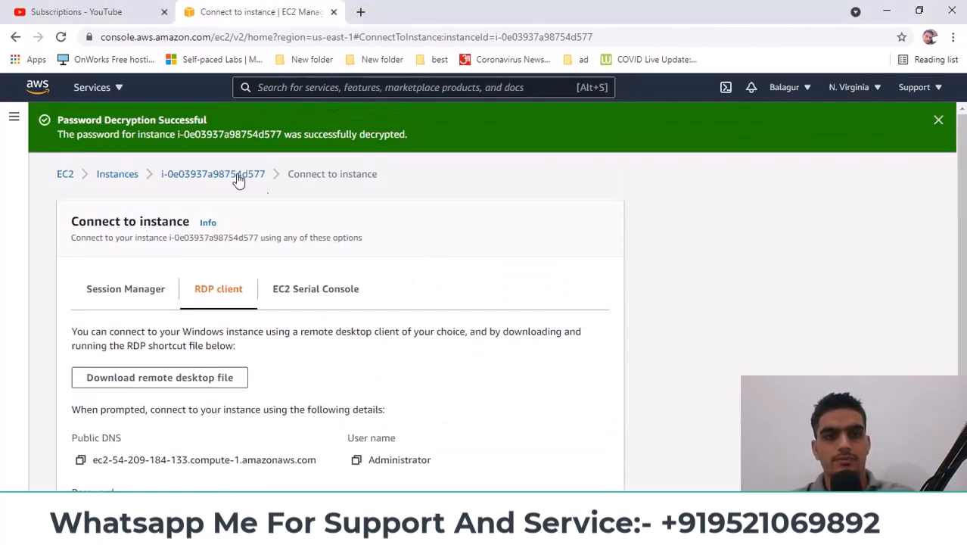
{"action": "left_click", "coordinate": [113, 175]}
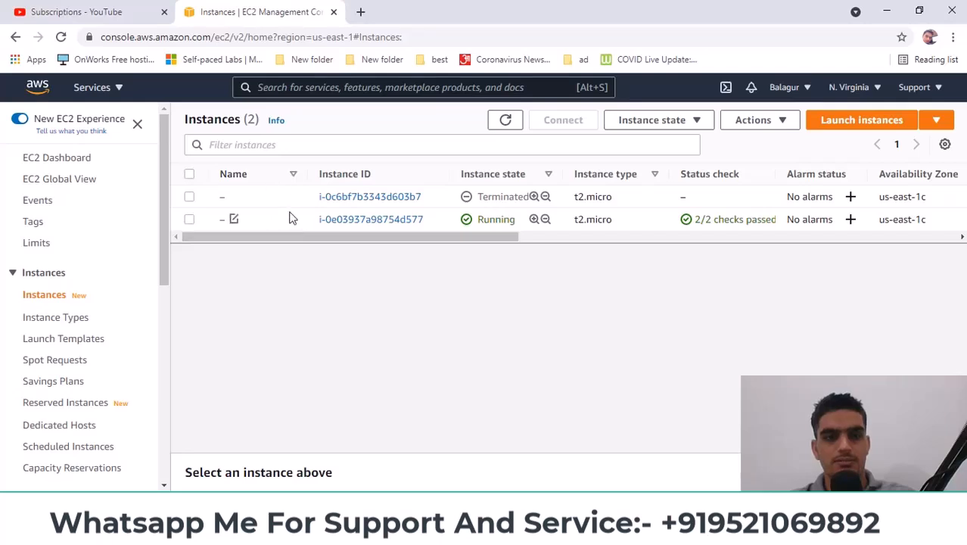
{"action": "left_click", "coordinate": [301, 220]}
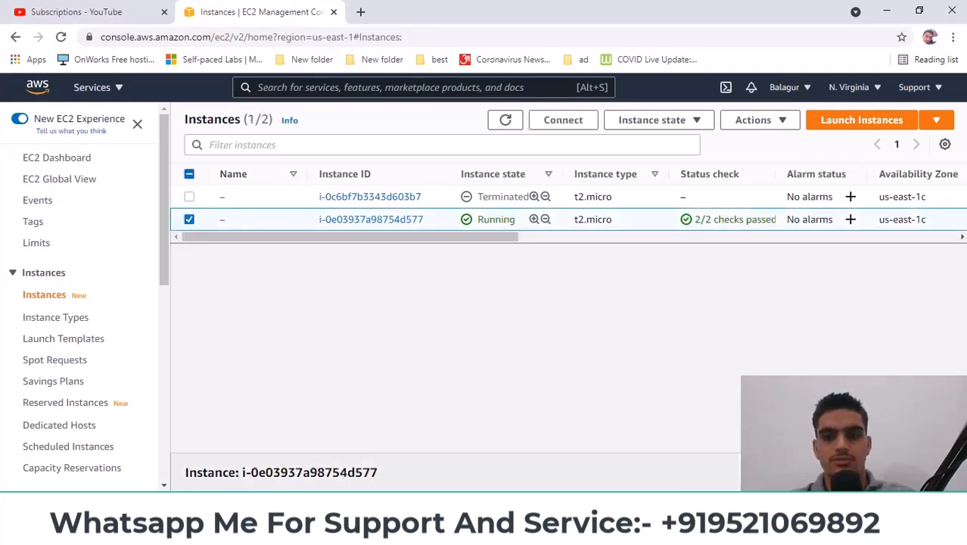
{"action": "left_click", "coordinate": [455, 471]}
{"action": "scroll", "coordinate": [443, 392], "scroll_direction": "down", "scroll_amount": 1}
{"action": "scroll", "coordinate": [409, 385], "scroll_direction": "up", "scroll_amount": 1}
{"action": "left_click", "coordinate": [432, 360]}
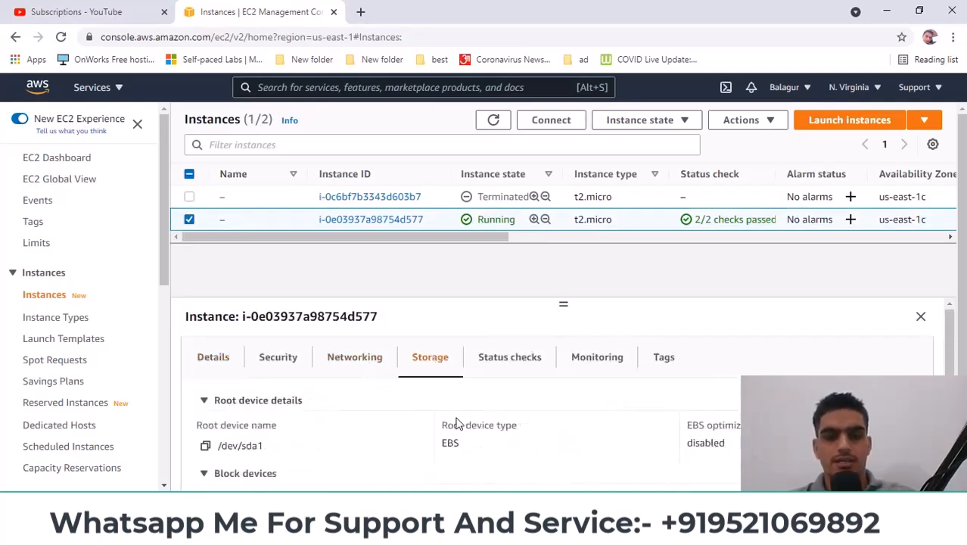
{"action": "scroll", "coordinate": [458, 422], "scroll_direction": "down", "scroll_amount": 3}
{"action": "scroll", "coordinate": [401, 393], "scroll_direction": "up", "scroll_amount": 1}
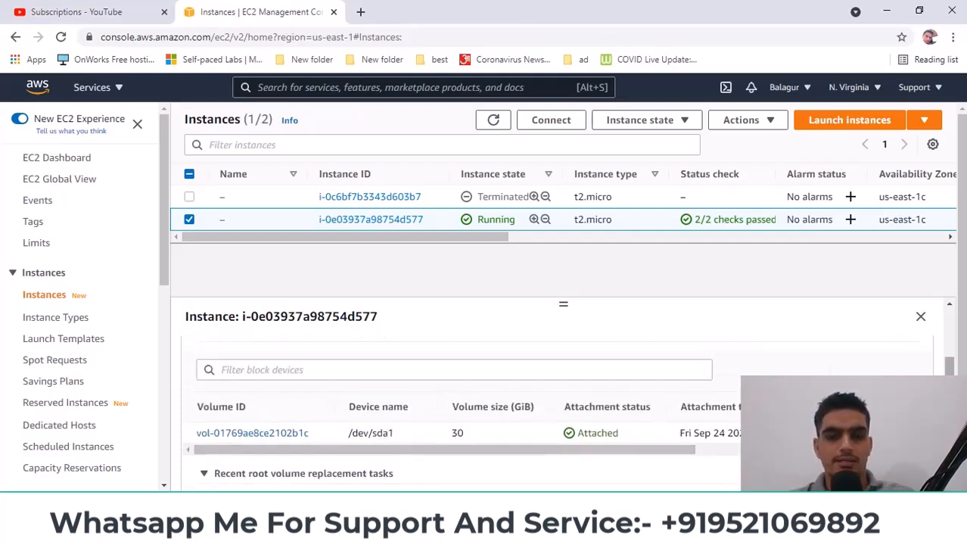
{"action": "scroll", "coordinate": [401, 437], "scroll_direction": "up", "scroll_amount": 1}
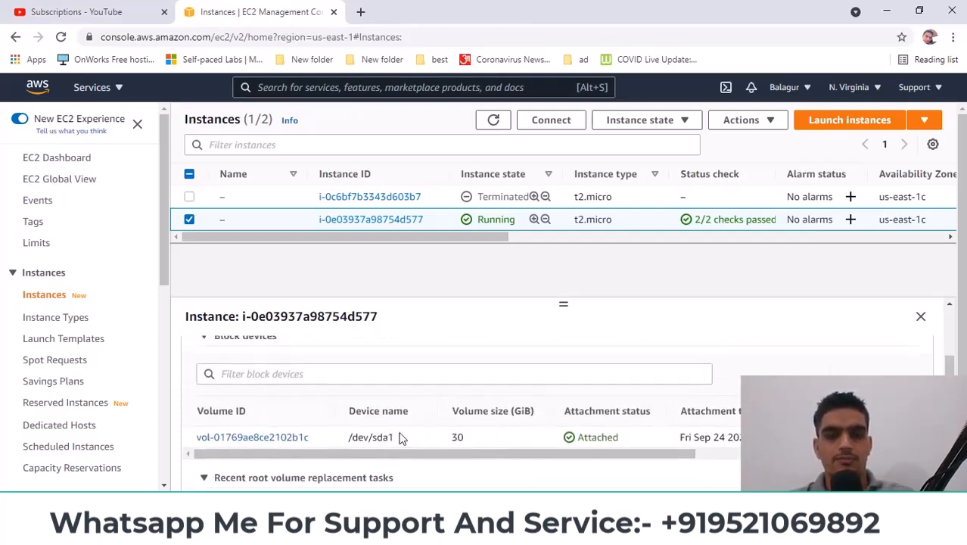
{"action": "scroll", "coordinate": [467, 437], "scroll_direction": "up", "scroll_amount": 2}
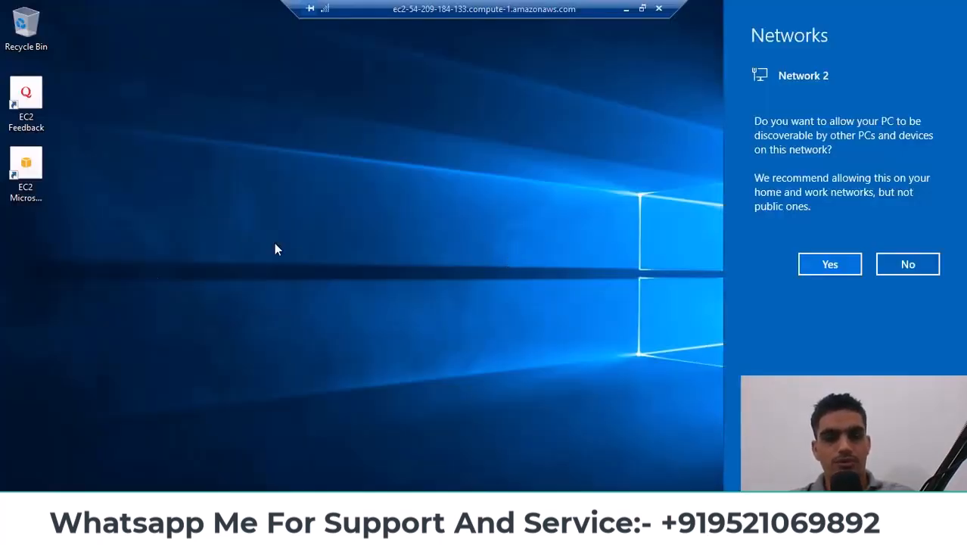
Allow the remote server to be discoverable on its network, view its drives in This PC, and minimize the remote session.
{"action": "left_click", "coordinate": [824, 269]}
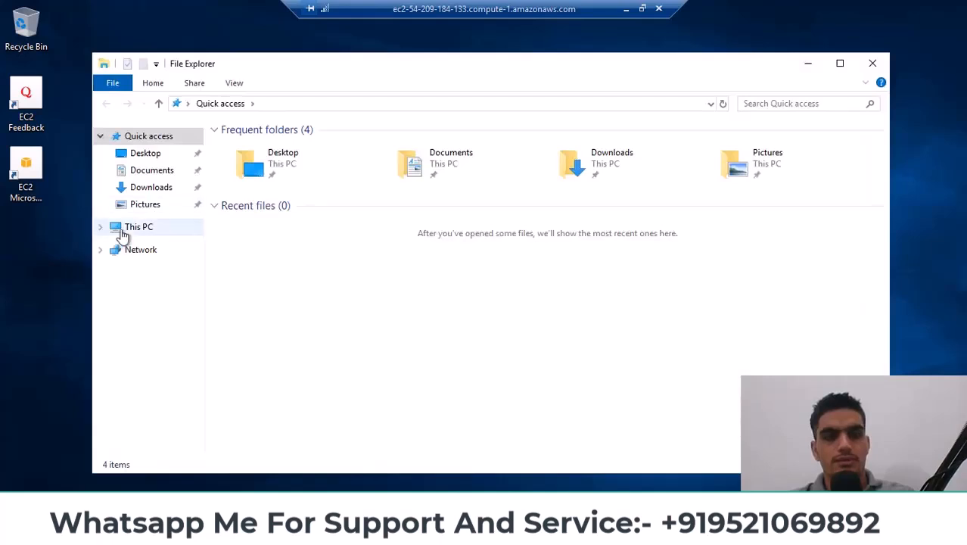
{"action": "left_click", "coordinate": [133, 230]}
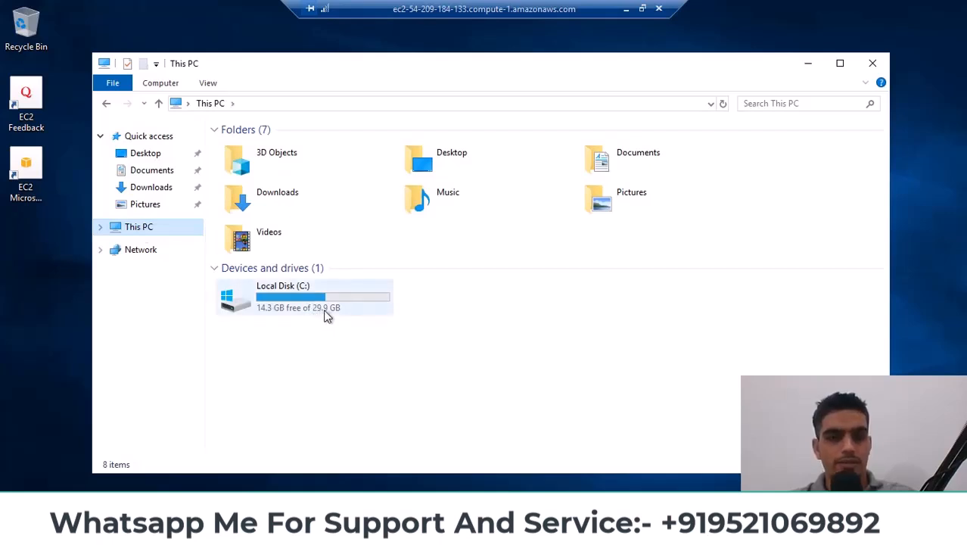
{"action": "left_click", "coordinate": [626, 9]}
Deselect the running instance and check the existing volume's availability zone in the Elastic Block Store volumes list.
{"action": "scroll", "coordinate": [451, 358], "scroll_direction": "down", "scroll_amount": 1}
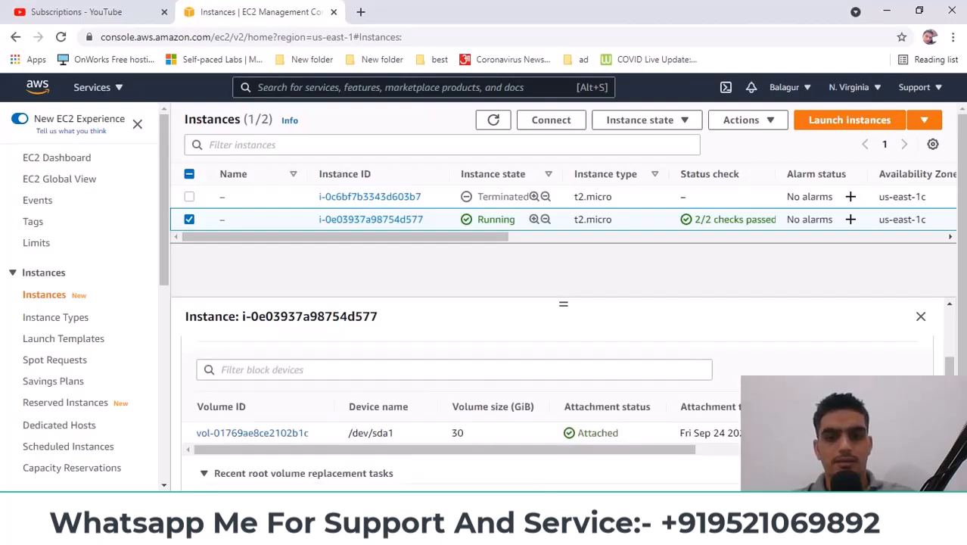
{"action": "mouse_move", "coordinate": [671, 534]}
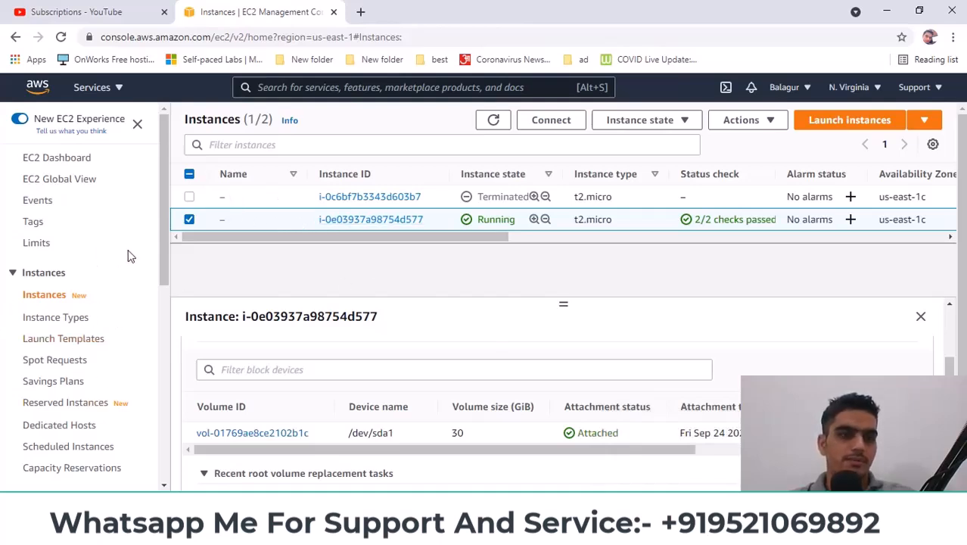
{"action": "left_click", "coordinate": [189, 220]}
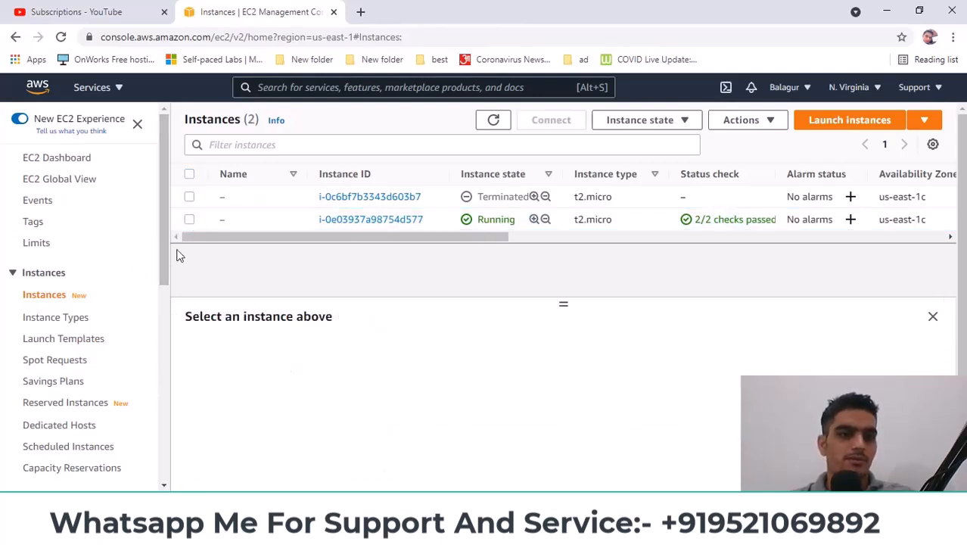
{"action": "left_click_drag", "start_coordinate": [161, 259], "coordinate": [170, 364]}
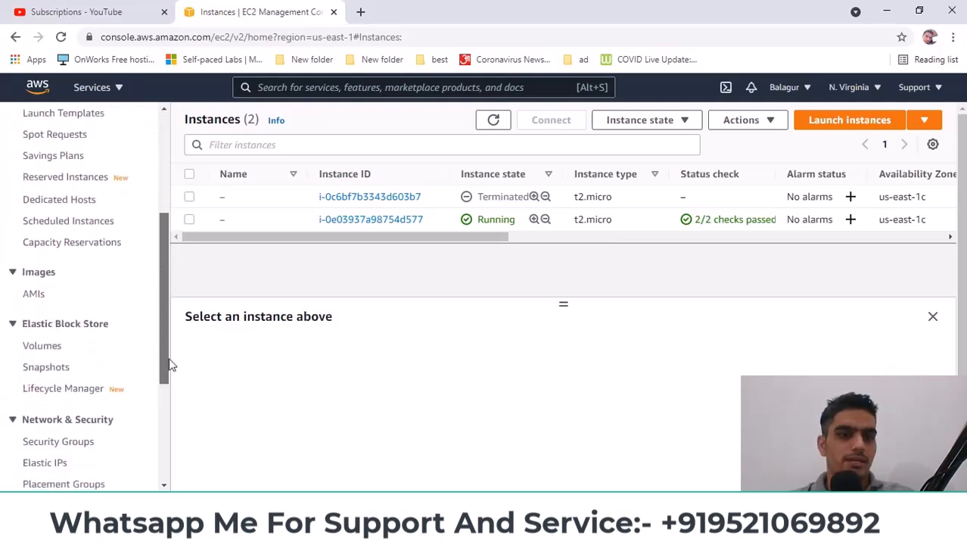
{"action": "left_click", "coordinate": [47, 351]}
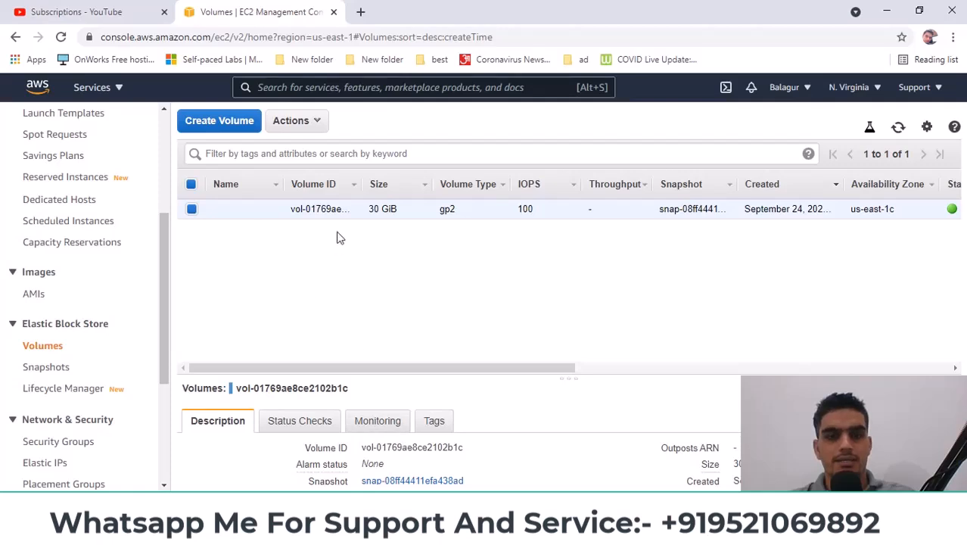
{"action": "scroll", "coordinate": [89, 196], "scroll_direction": "up", "scroll_amount": 2}
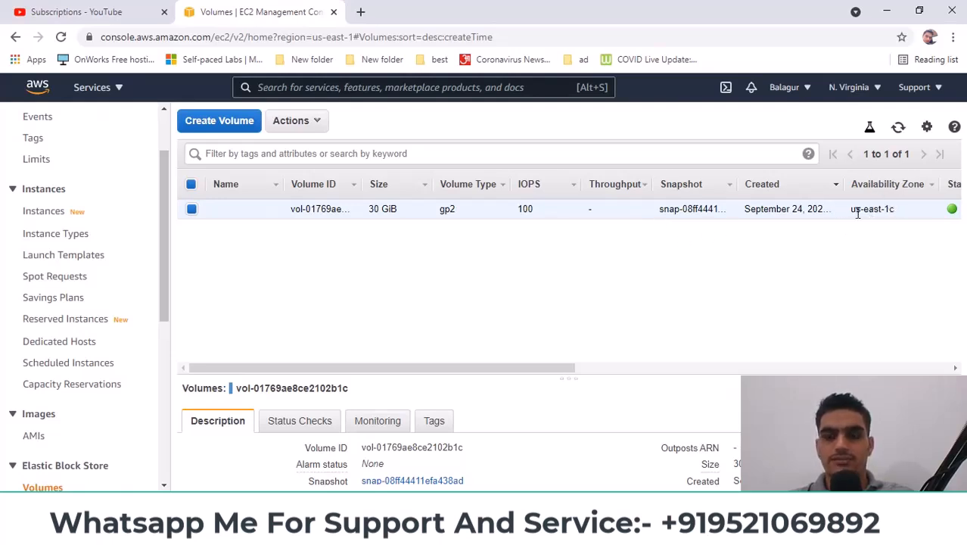
{"action": "left_click_drag", "start_coordinate": [852, 211], "coordinate": [891, 211]}
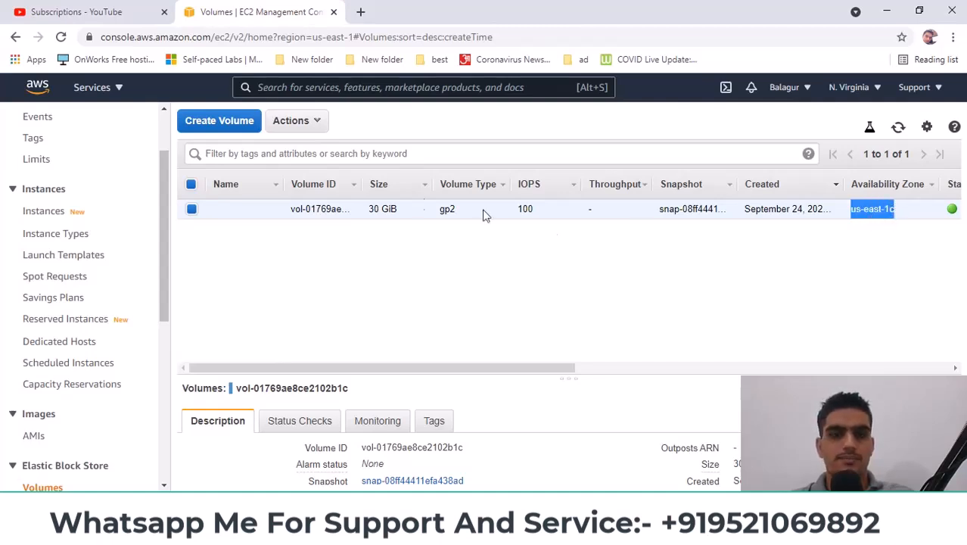
{"action": "left_click", "coordinate": [298, 277]}
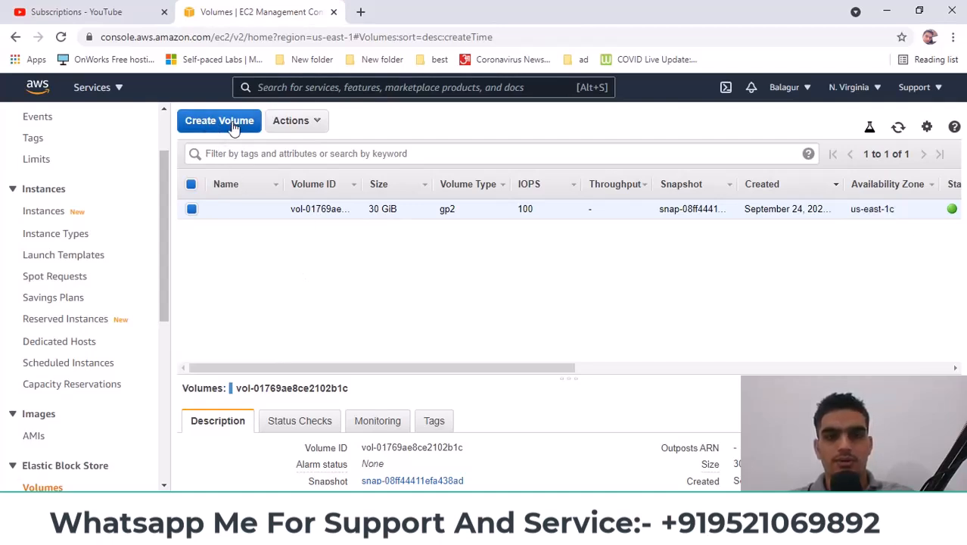
Create a new volume with a size of 25 GiB in availability zone us-east-1c.
{"action": "left_click", "coordinate": [234, 127]}
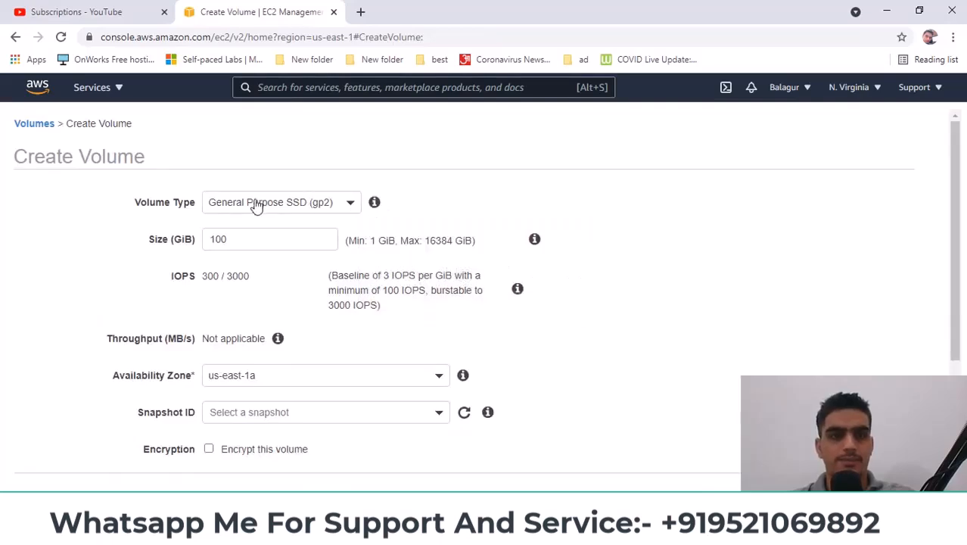
{"action": "scroll", "coordinate": [324, 285], "scroll_direction": "down", "scroll_amount": 1}
{"action": "left_click_drag", "start_coordinate": [287, 169], "coordinate": [190, 164]}
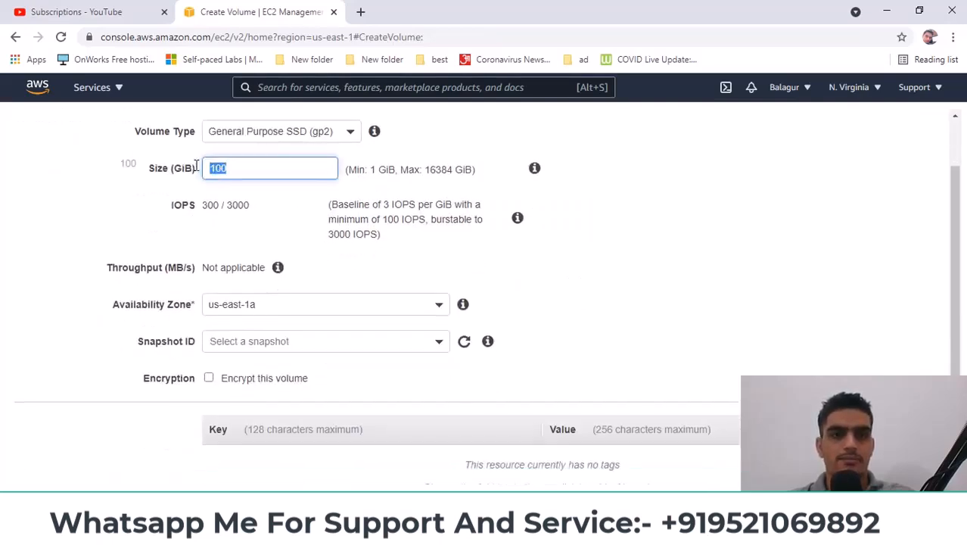
{"action": "type", "text": "25"}
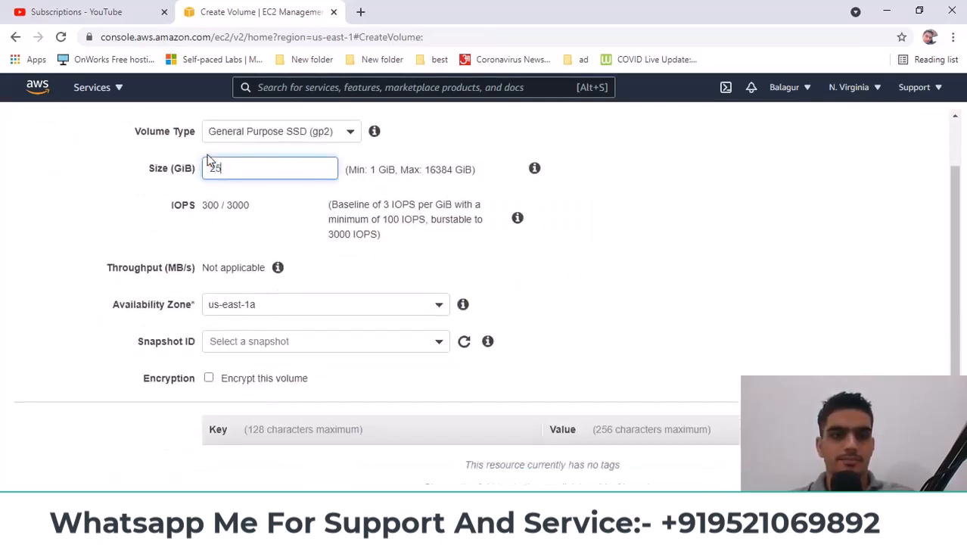
{"action": "scroll", "coordinate": [332, 241], "scroll_direction": "down", "scroll_amount": 1}
{"action": "left_click", "coordinate": [313, 239]}
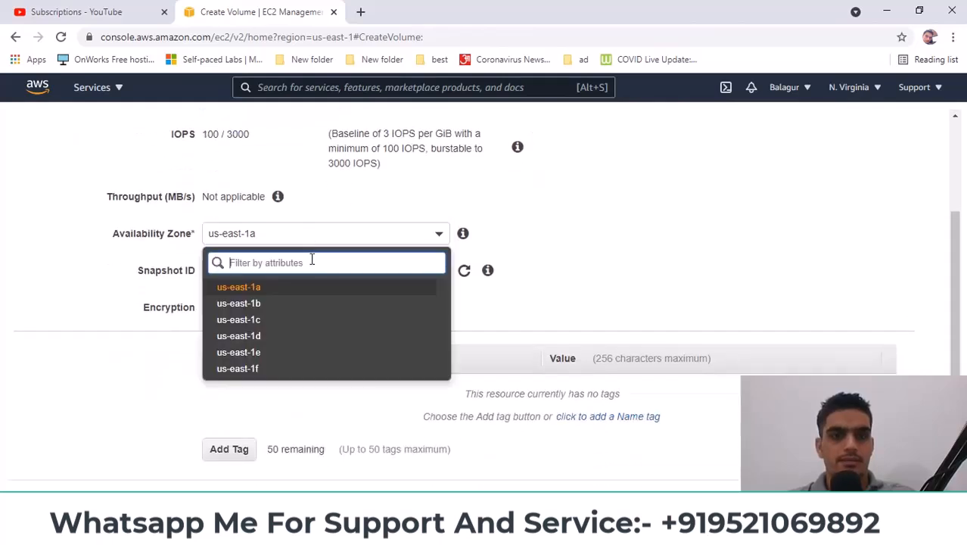
{"action": "left_click", "coordinate": [264, 320]}
{"action": "scroll", "coordinate": [570, 253], "scroll_direction": "down", "scroll_amount": 1}
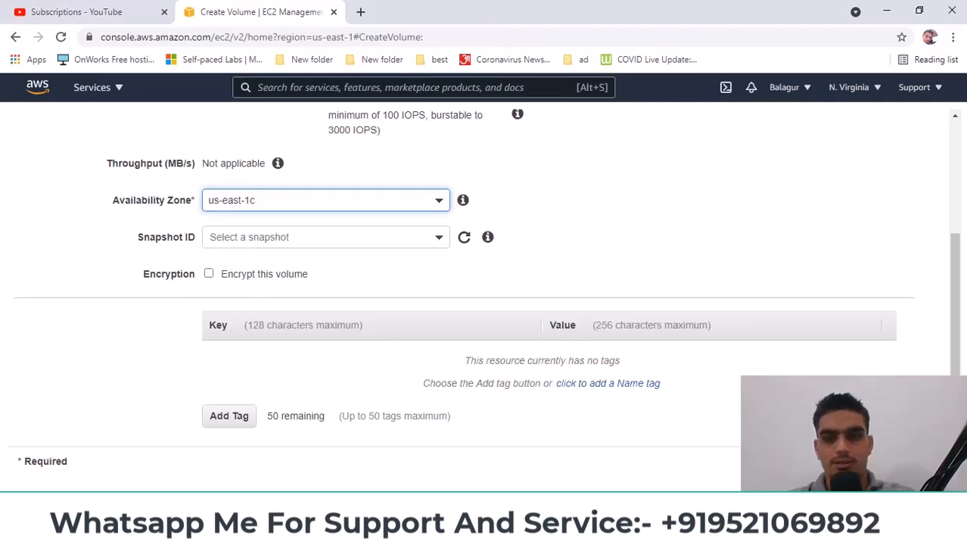
{"action": "left_click", "coordinate": [864, 461]}
{"action": "left_click", "coordinate": [659, 291]}
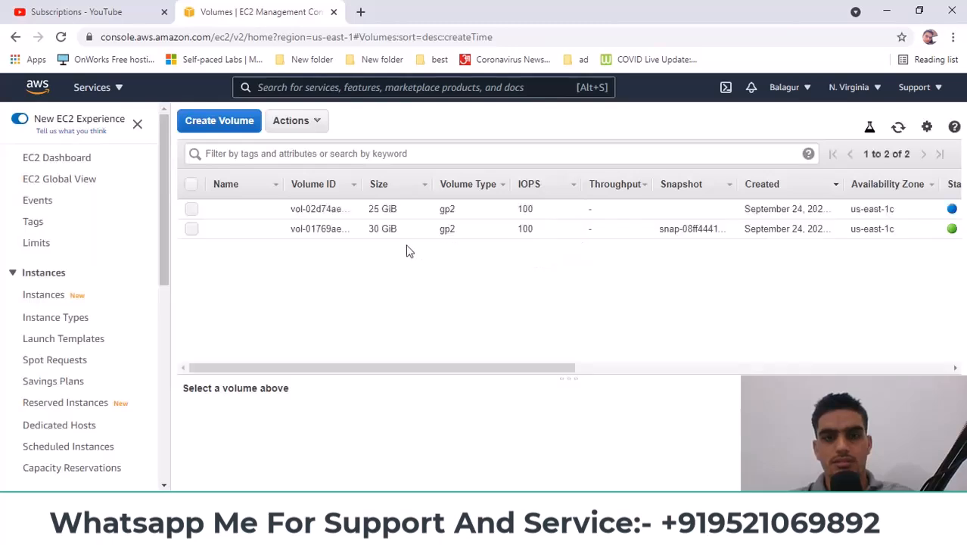
Refresh the volumes list and compare the states of the 25 GiB and 30 GiB volumes.
{"action": "left_click", "coordinate": [898, 128]}
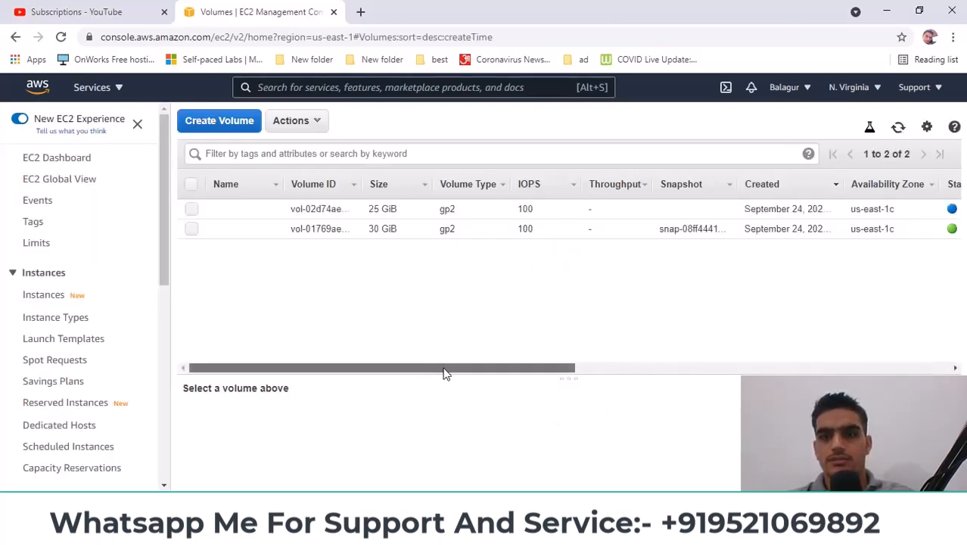
{"action": "left_click_drag", "start_coordinate": [499, 374], "coordinate": [549, 374]}
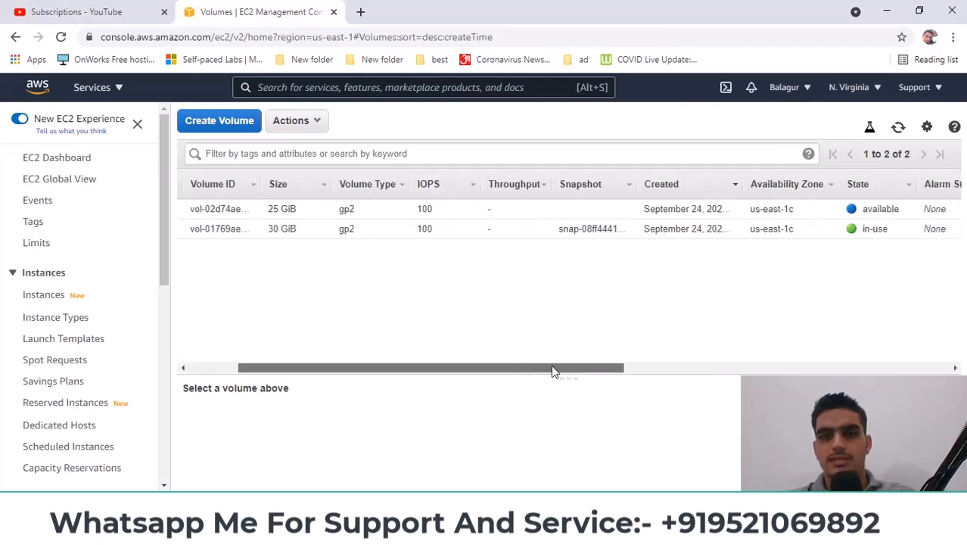
{"action": "left_click", "coordinate": [268, 212]}
{"action": "left_click", "coordinate": [269, 228]}
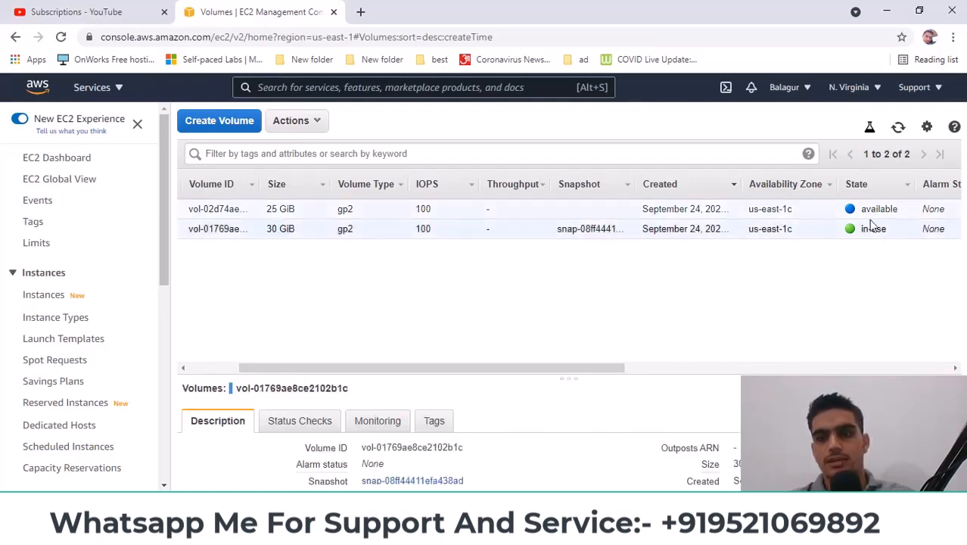
{"action": "left_click_drag", "start_coordinate": [862, 230], "coordinate": [844, 210]}
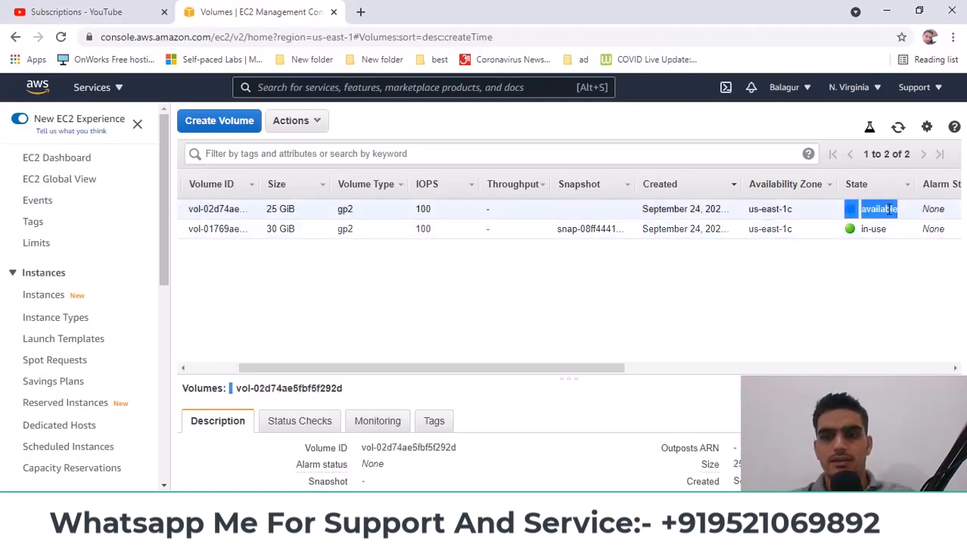
{"action": "left_click", "coordinate": [777, 328]}
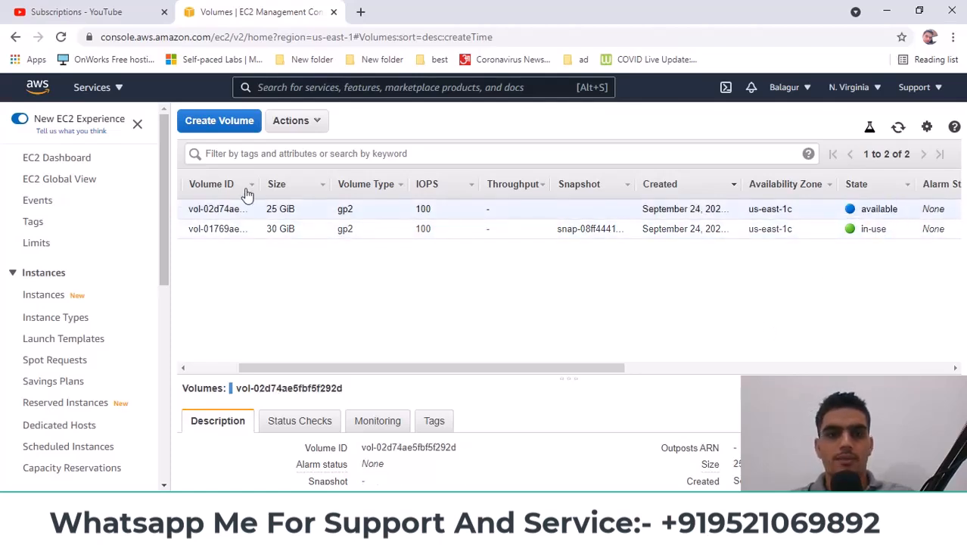
Attach the available 25 GiB volume to the running instance as device xvdf and check its state in the volumes list.
{"action": "right_click", "coordinate": [319, 209]}
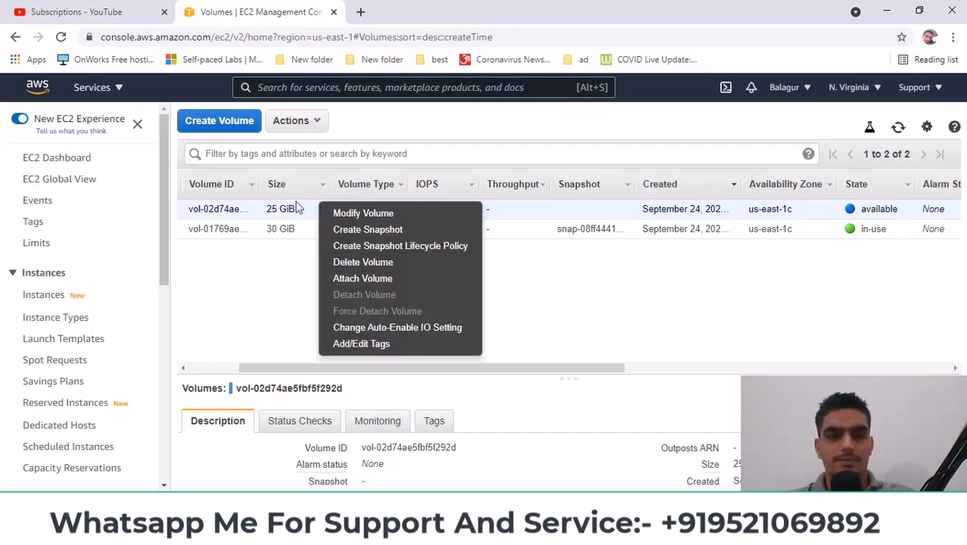
{"action": "left_click", "coordinate": [261, 305]}
{"action": "left_click_drag", "start_coordinate": [314, 375], "coordinate": [190, 362]}
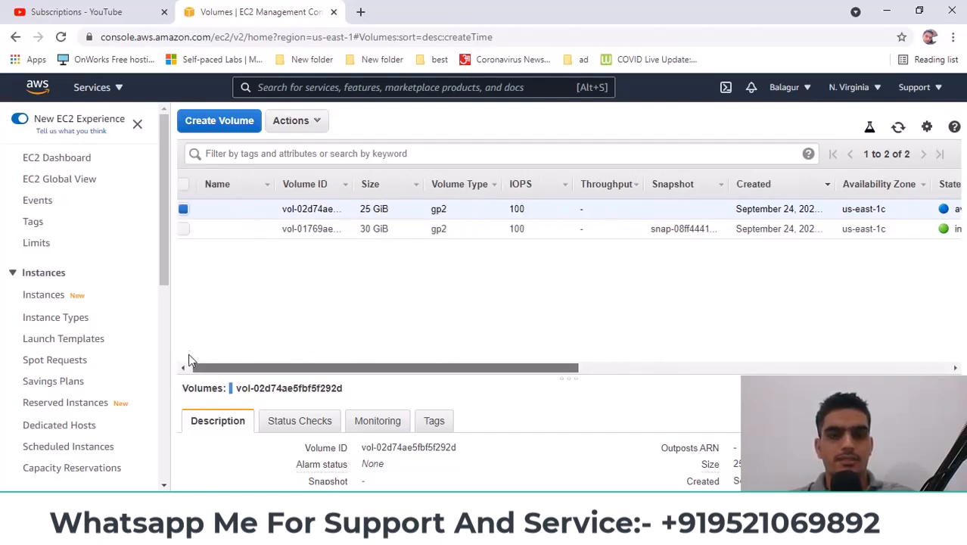
{"action": "right_click", "coordinate": [251, 211]}
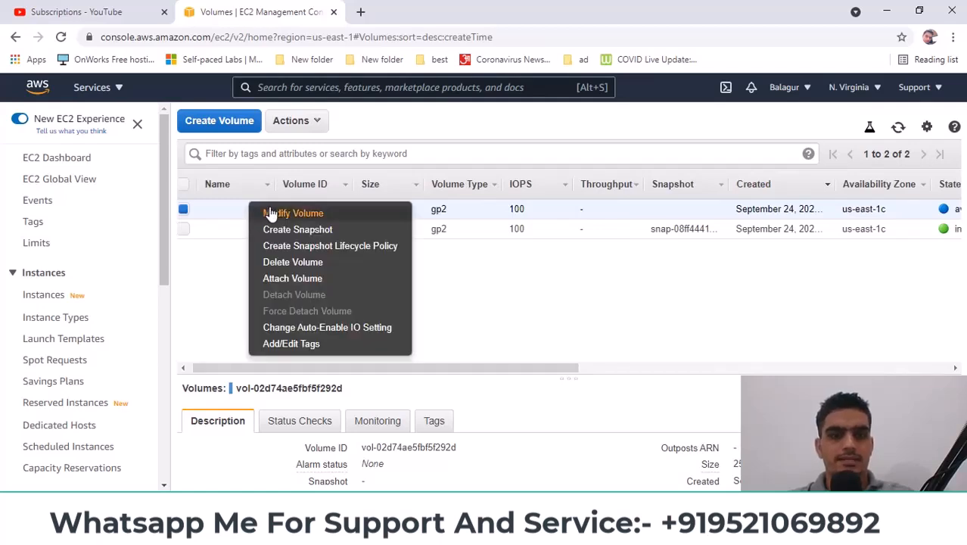
{"action": "left_click", "coordinate": [292, 278]}
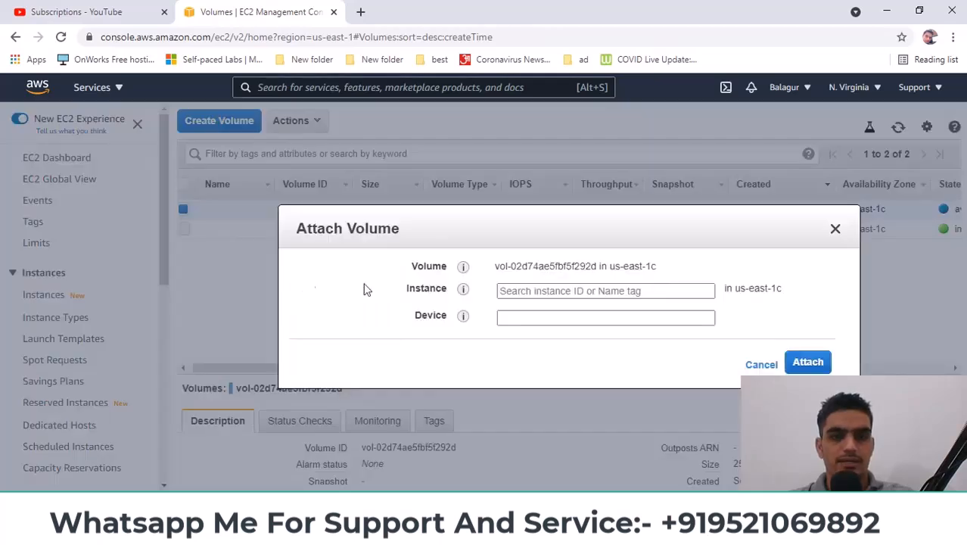
{"action": "left_click", "coordinate": [539, 293]}
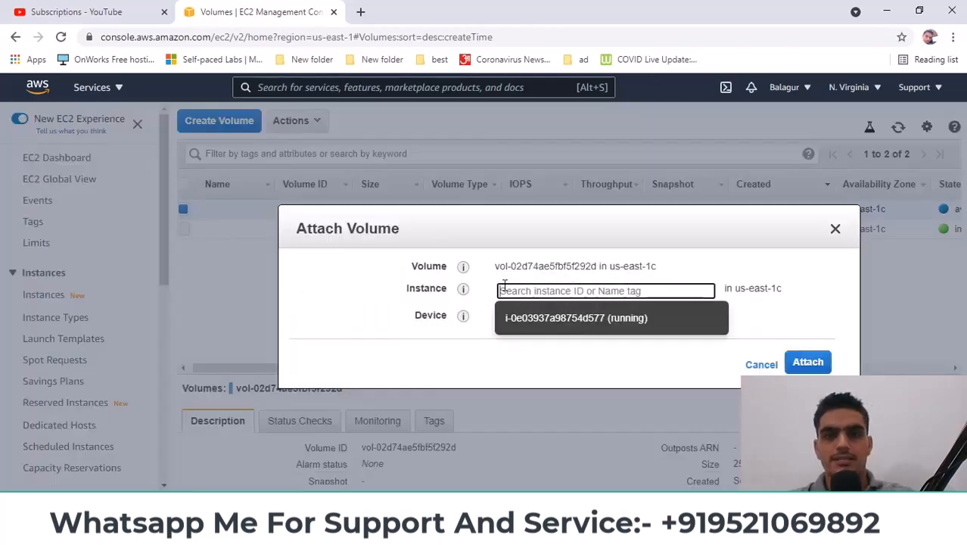
{"action": "left_click", "coordinate": [528, 318]}
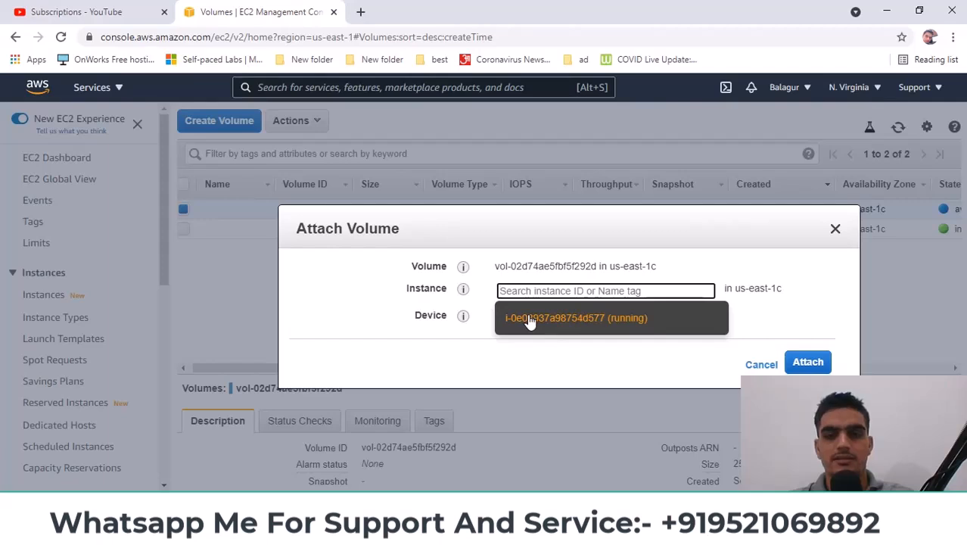
{"action": "left_click", "coordinate": [530, 319]}
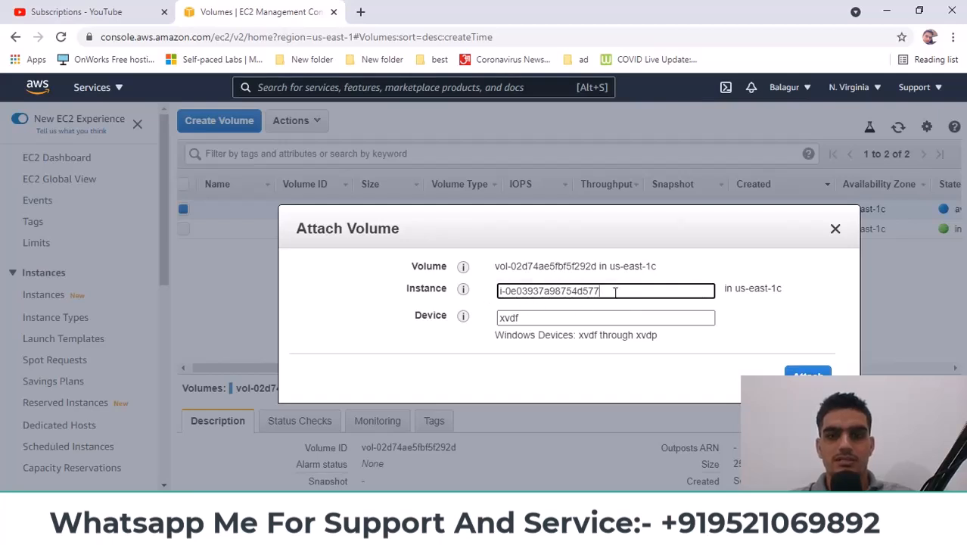
{"action": "left_click_drag", "start_coordinate": [607, 292], "coordinate": [468, 288]}
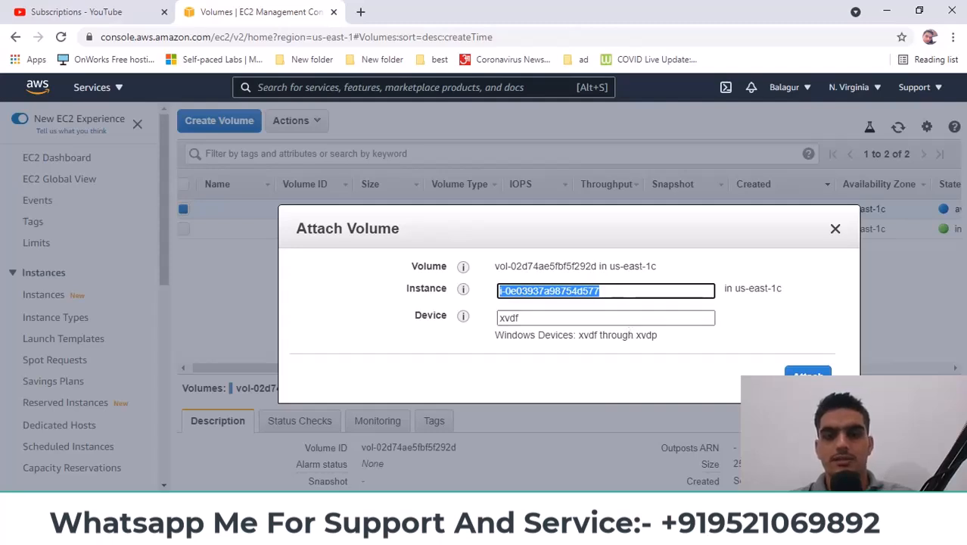
{"action": "left_click", "coordinate": [803, 373]}
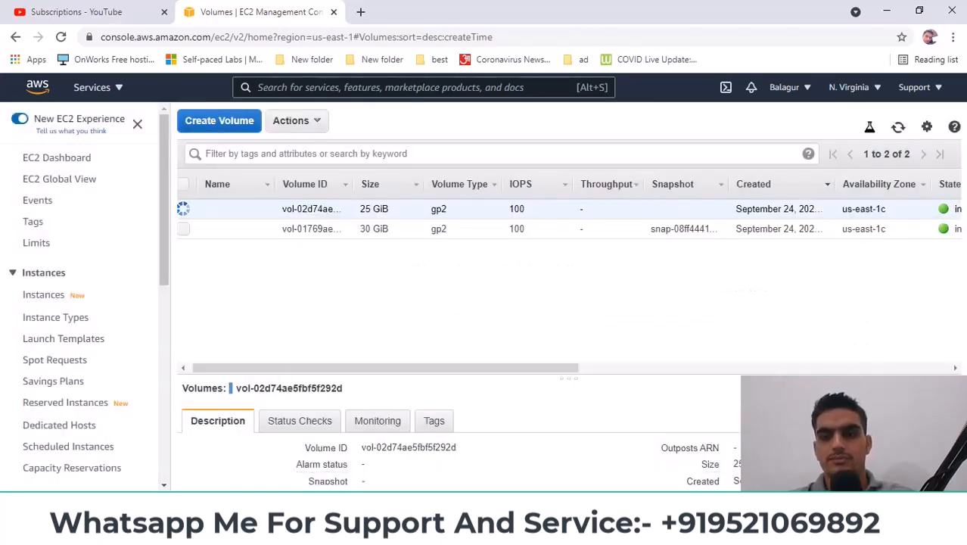
{"action": "left_click_drag", "start_coordinate": [540, 372], "coordinate": [624, 374]}
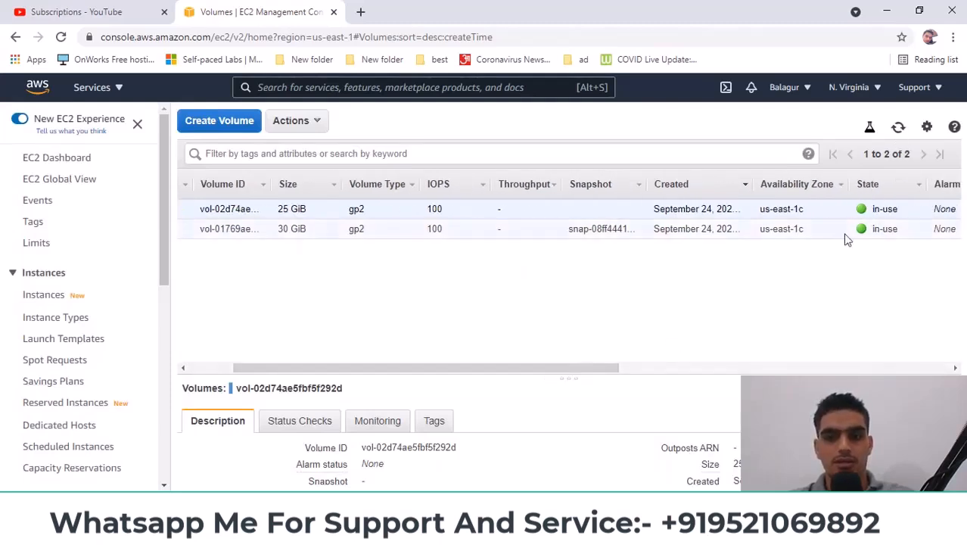
Switch to the remote server session, start Server Manager, and show the disks under File and Storage Services.
{"action": "left_click", "coordinate": [679, 530]}
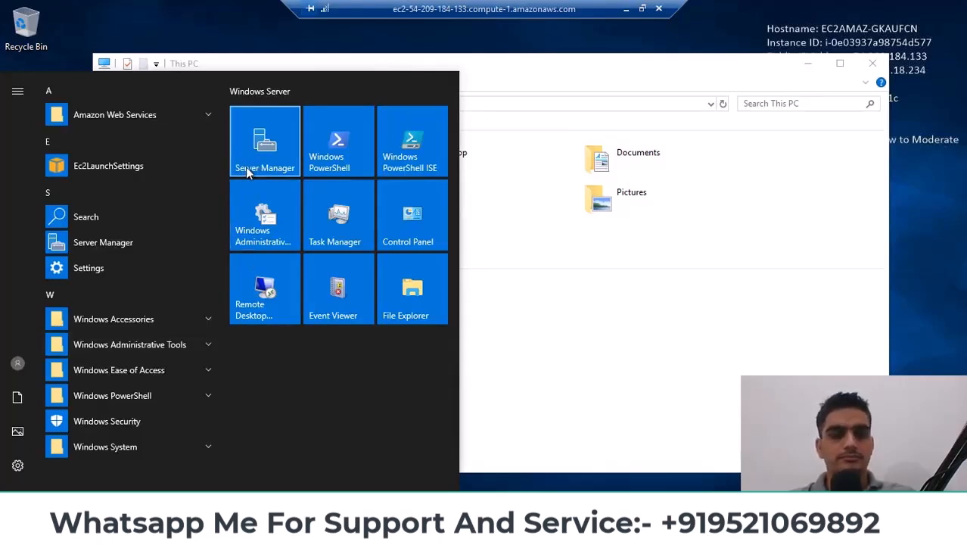
{"action": "left_click", "coordinate": [245, 172]}
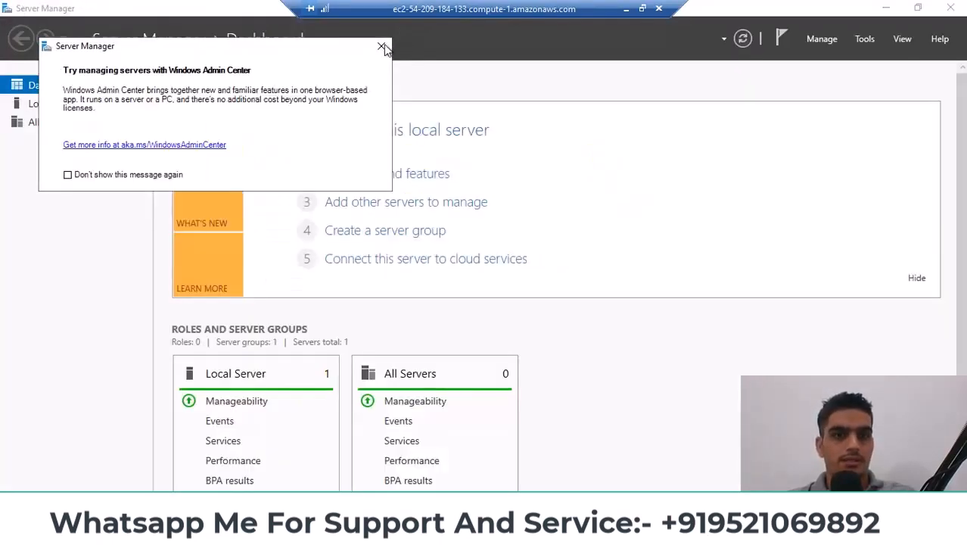
{"action": "left_click", "coordinate": [382, 46]}
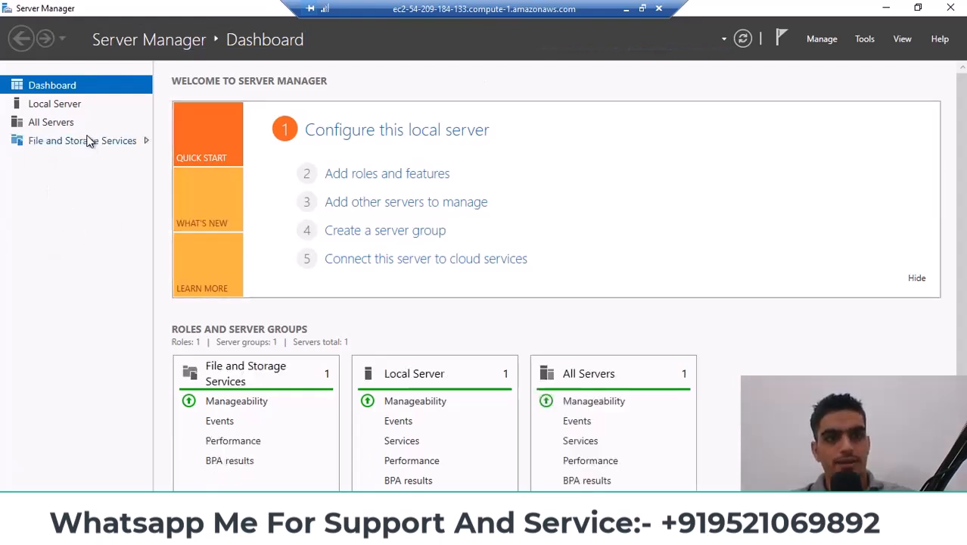
{"action": "left_click", "coordinate": [88, 144]}
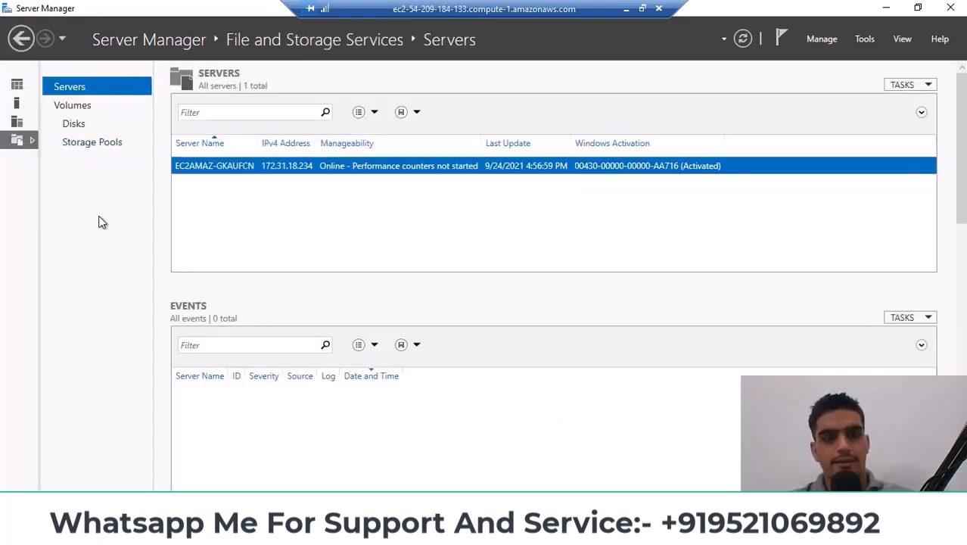
{"action": "left_click", "coordinate": [75, 125]}
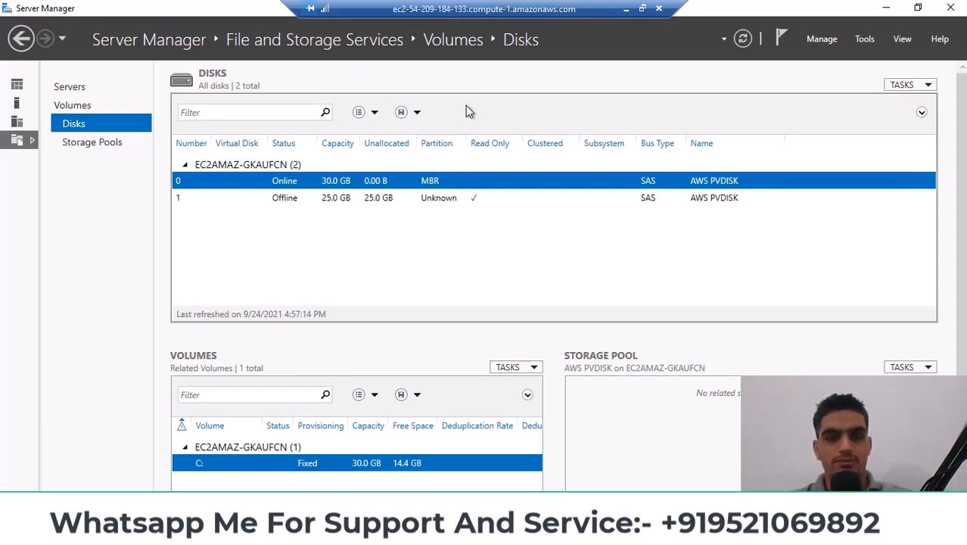
Bring the offline 25 GB disk online on this server.
{"action": "left_click", "coordinate": [338, 201]}
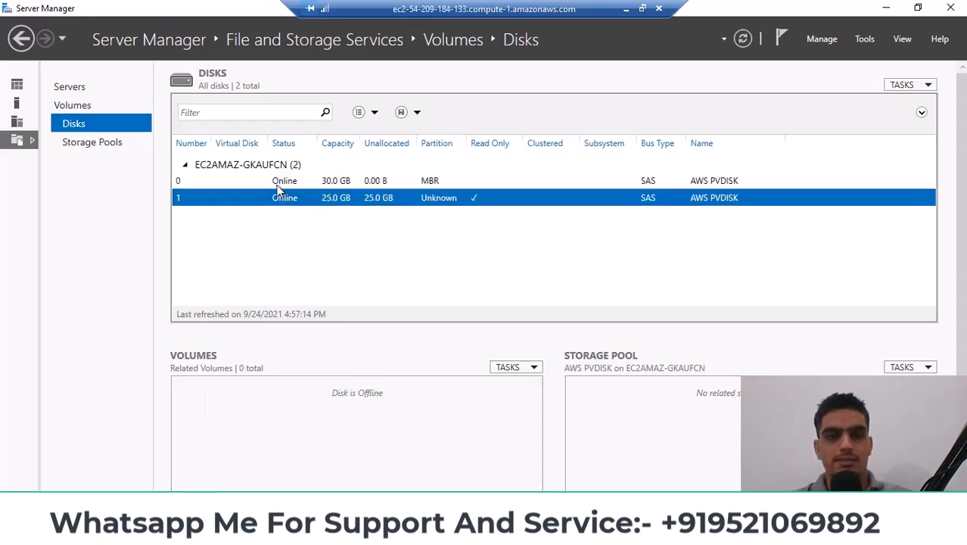
{"action": "left_click", "coordinate": [279, 185]}
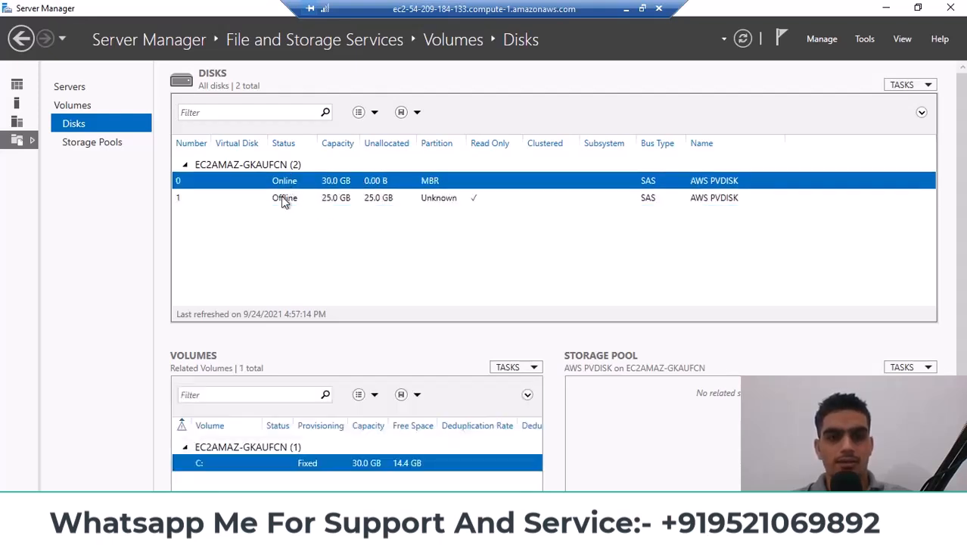
{"action": "left_click", "coordinate": [284, 199]}
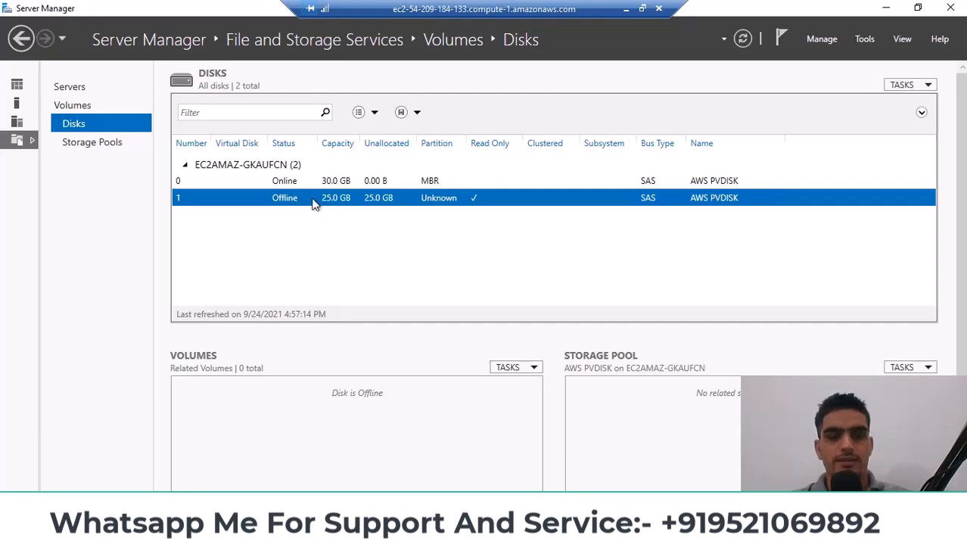
{"action": "right_click", "coordinate": [308, 203]}
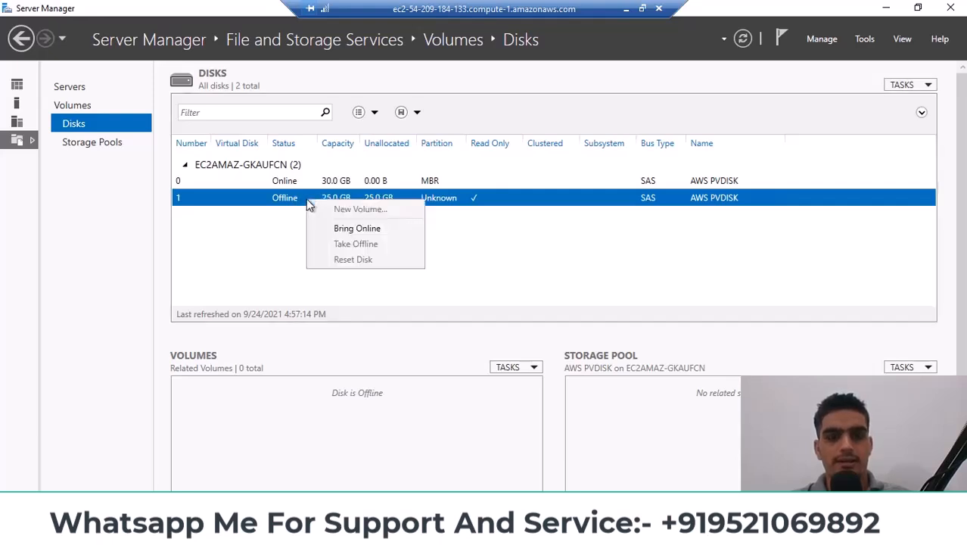
{"action": "left_click", "coordinate": [358, 229]}
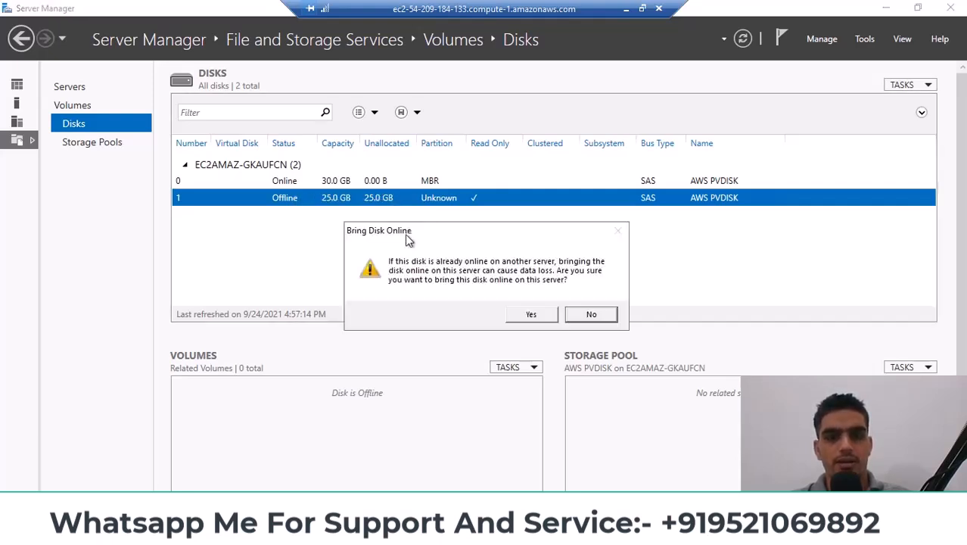
{"action": "left_click", "coordinate": [531, 314]}
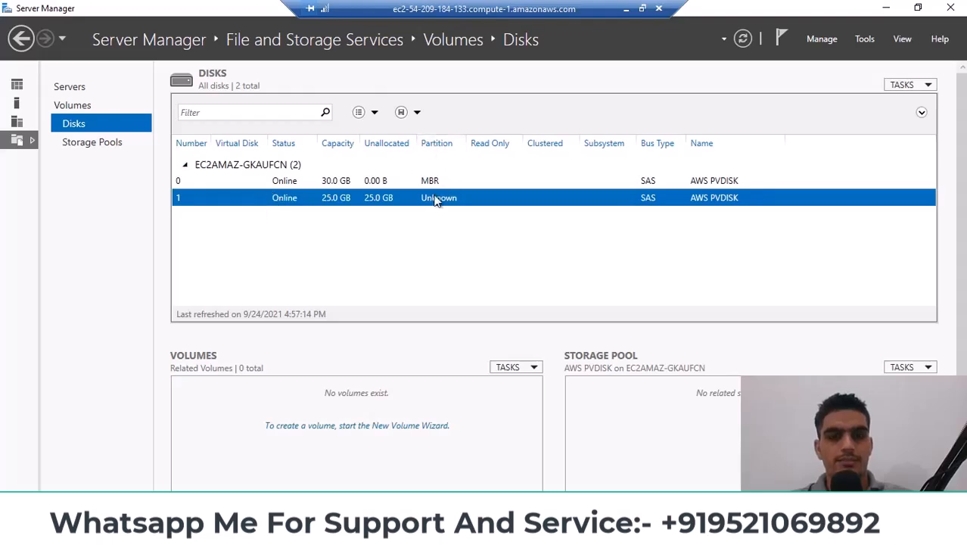
Start the New Volume Wizard for the 25 GB disk and check the server's existing drives in This PC before returning to the wizard.
{"action": "right_click", "coordinate": [299, 200]}
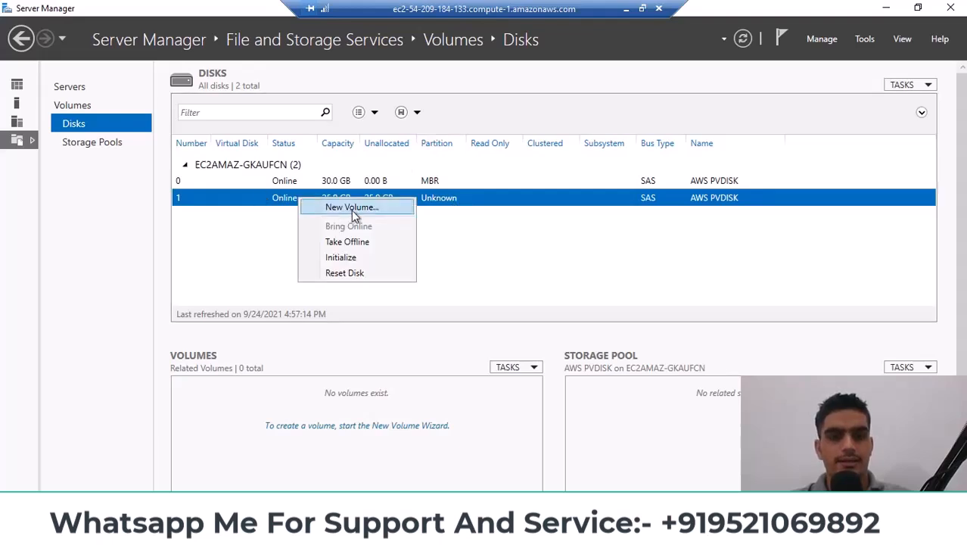
{"action": "left_click", "coordinate": [351, 208]}
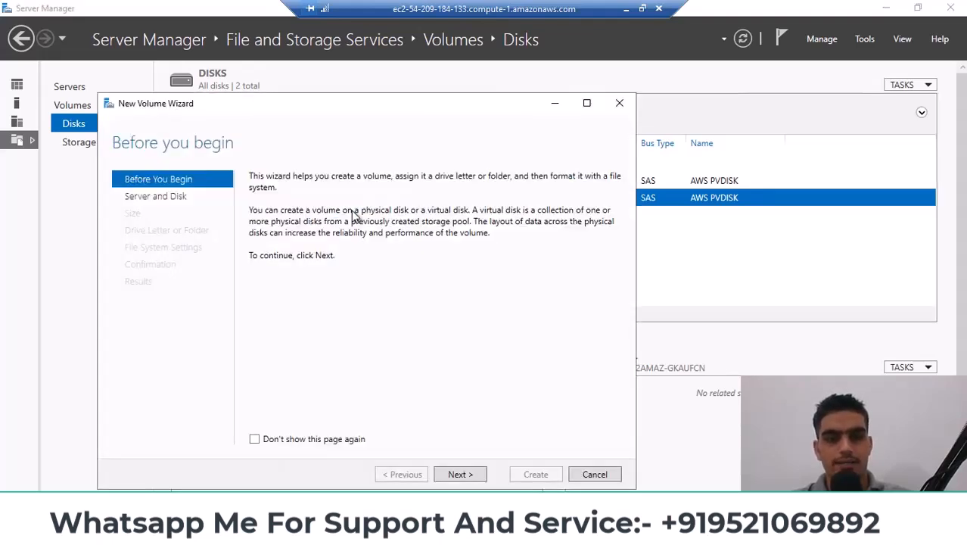
{"action": "key", "text": "super+e"}
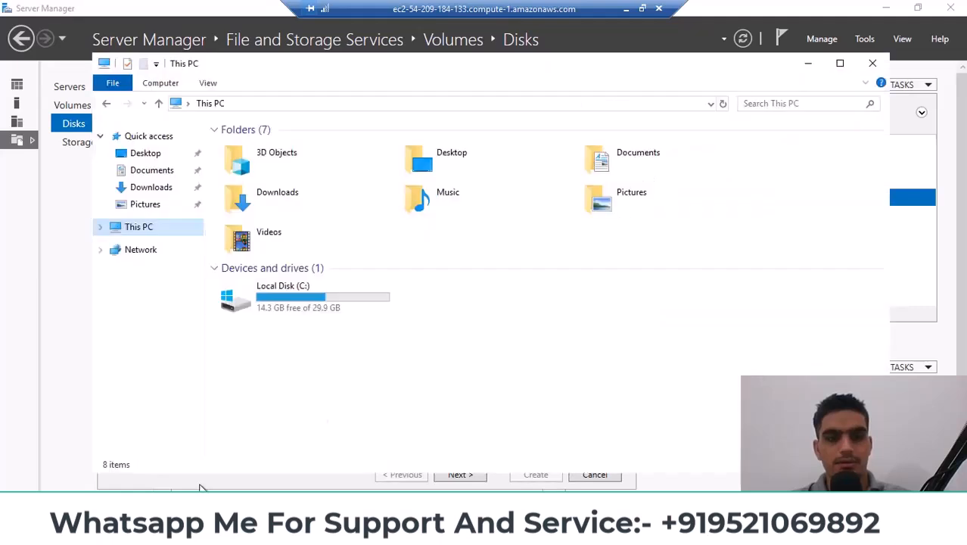
{"action": "left_click", "coordinate": [519, 269]}
{"action": "key", "text": "Return"}
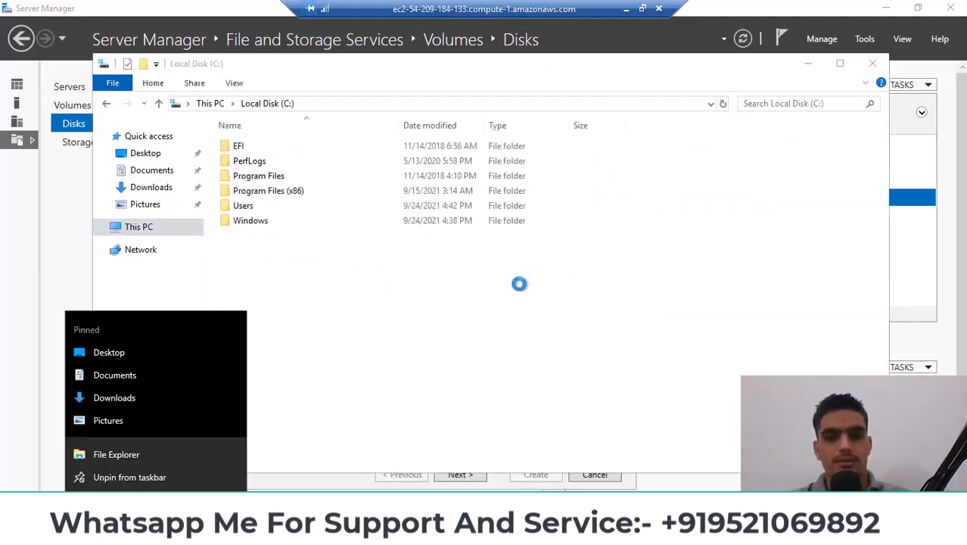
{"action": "left_click", "coordinate": [155, 228]}
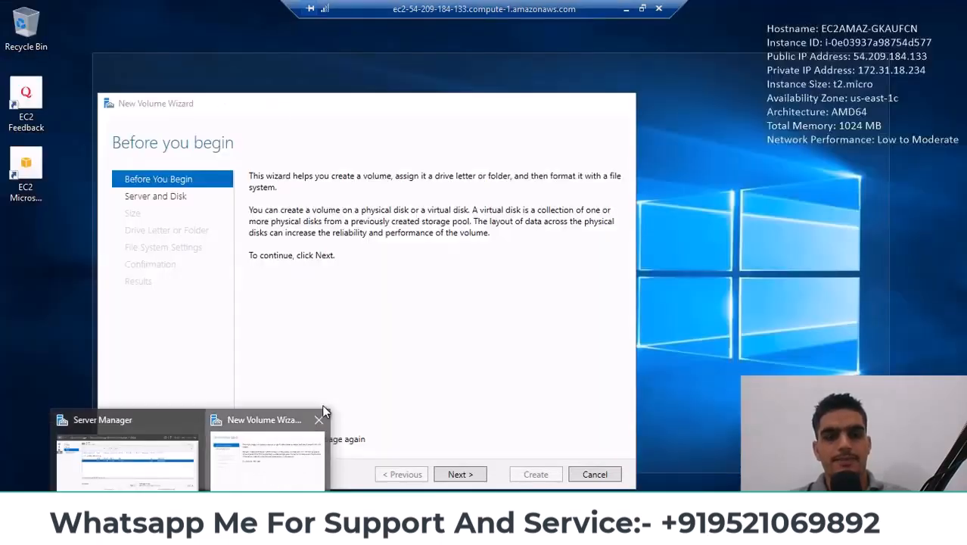
{"action": "left_click", "coordinate": [261, 478]}
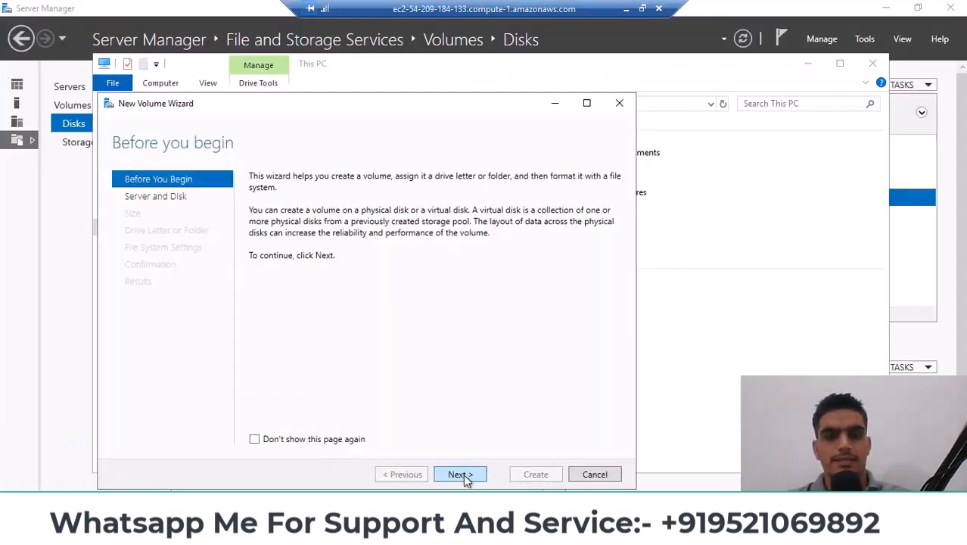
Choose Disk 1 on the local server, initialize it as GPT, and accept a volume size of 25.0 GB.
{"action": "left_click", "coordinate": [462, 473]}
{"action": "left_click", "coordinate": [412, 355]}
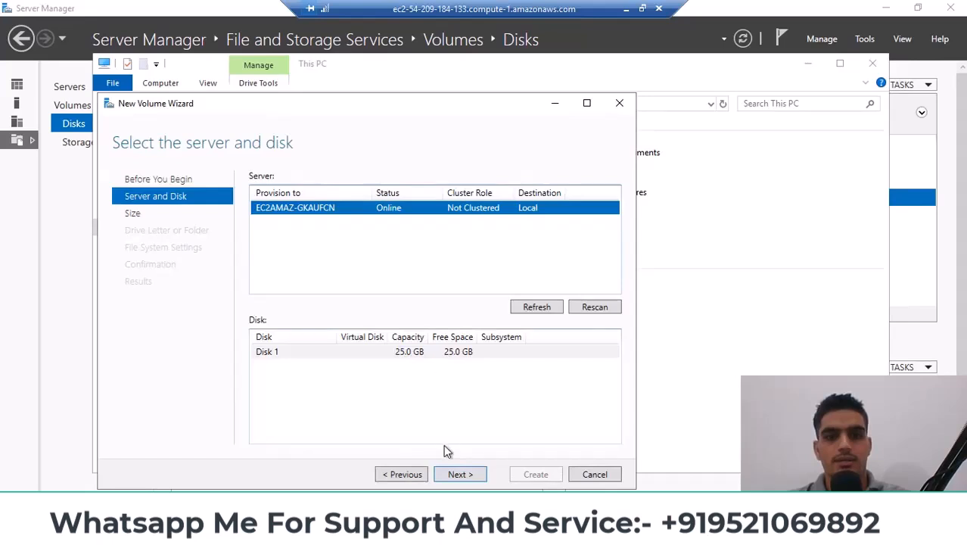
{"action": "left_click", "coordinate": [460, 473]}
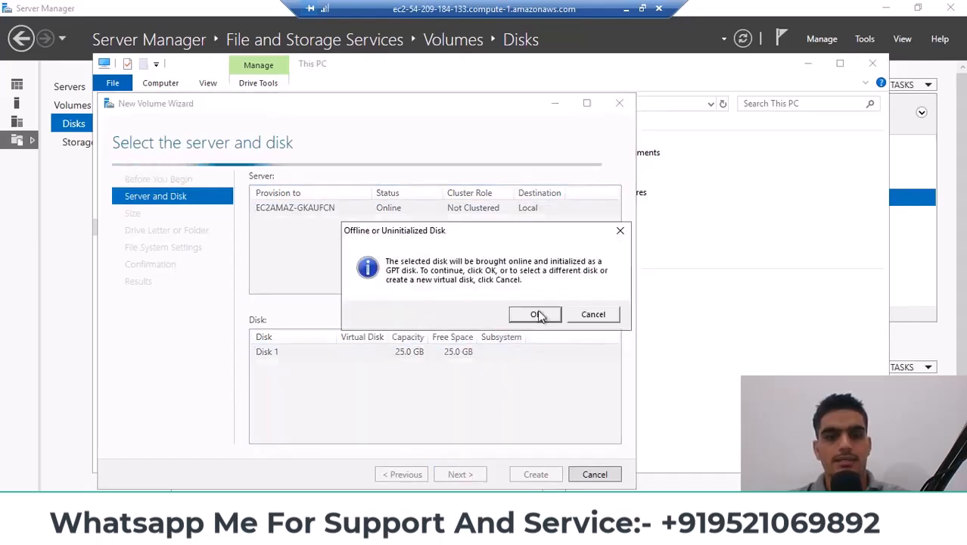
{"action": "left_click", "coordinate": [536, 314]}
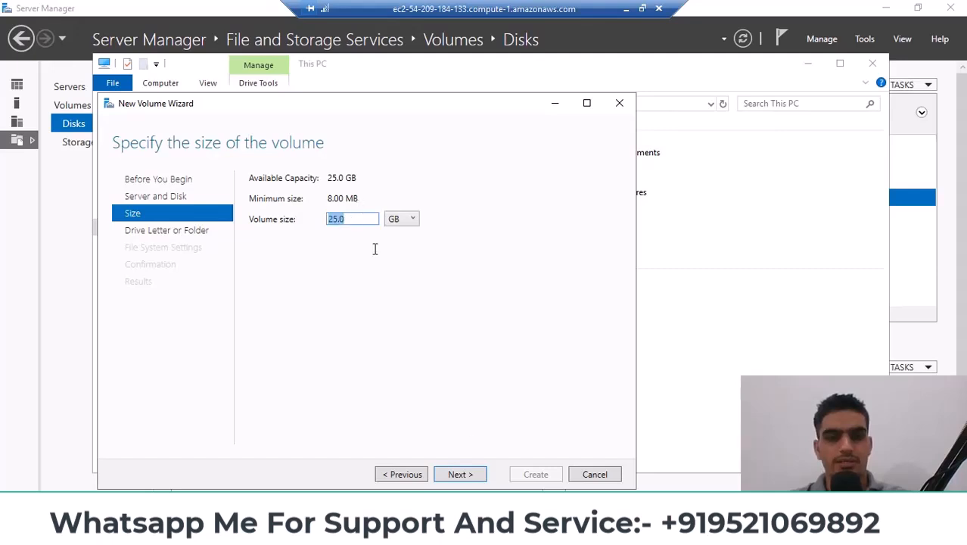
{"action": "left_click", "coordinate": [464, 476]}
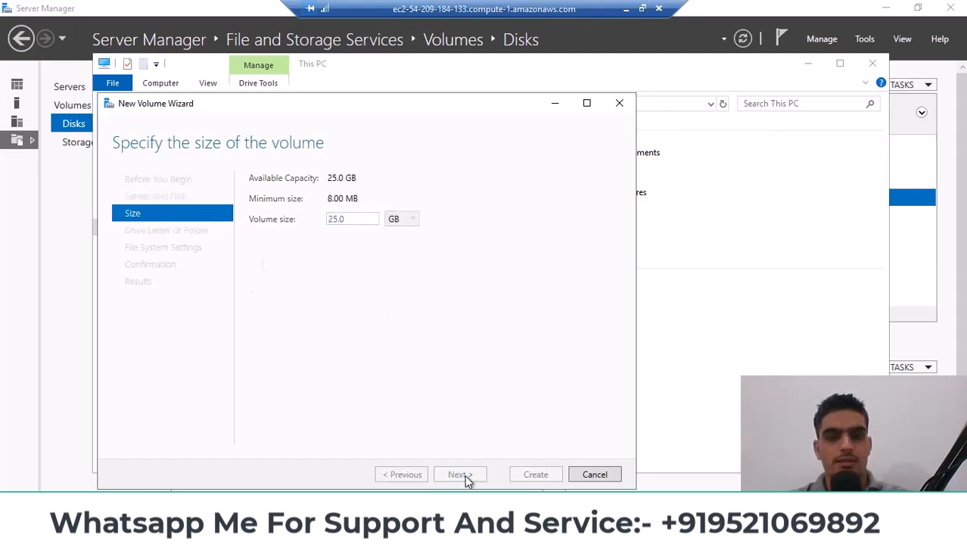
Assign drive letter G to the new volume and continue to its file system settings.
{"action": "left_click", "coordinate": [344, 232]}
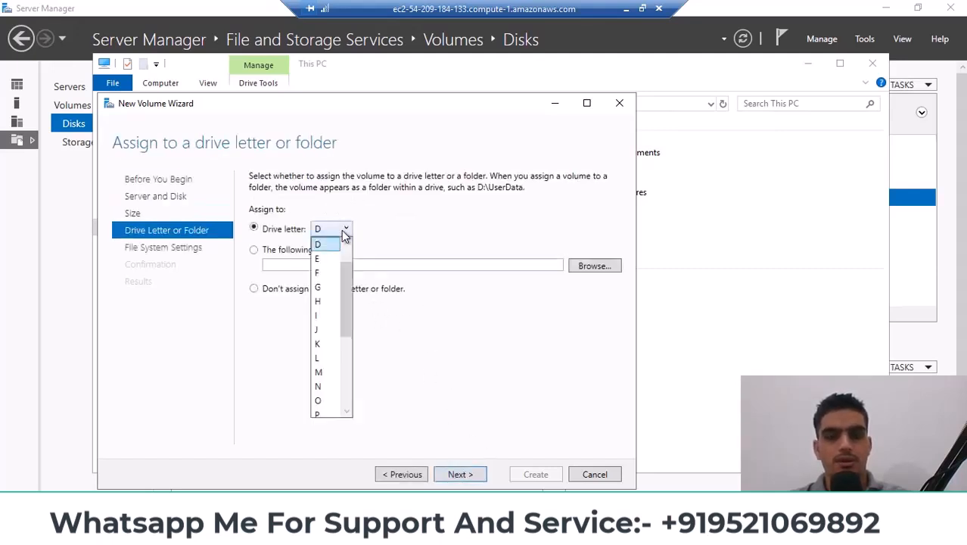
{"action": "left_click", "coordinate": [326, 288]}
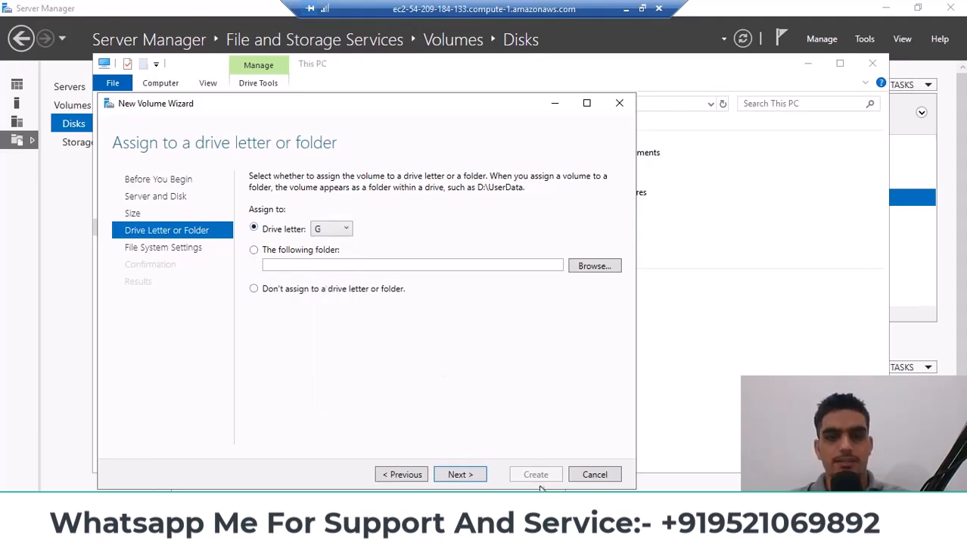
{"action": "left_click", "coordinate": [460, 474]}
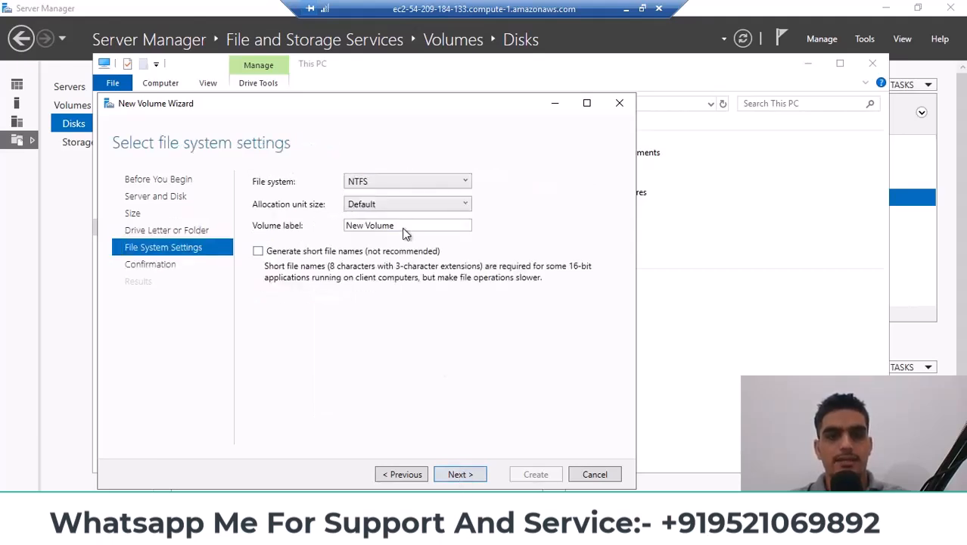
Label the new NTFS volume with the owner's full name, create it with the chosen settings, and close the wizard.
{"action": "left_click_drag", "start_coordinate": [346, 226], "coordinate": [409, 239]}
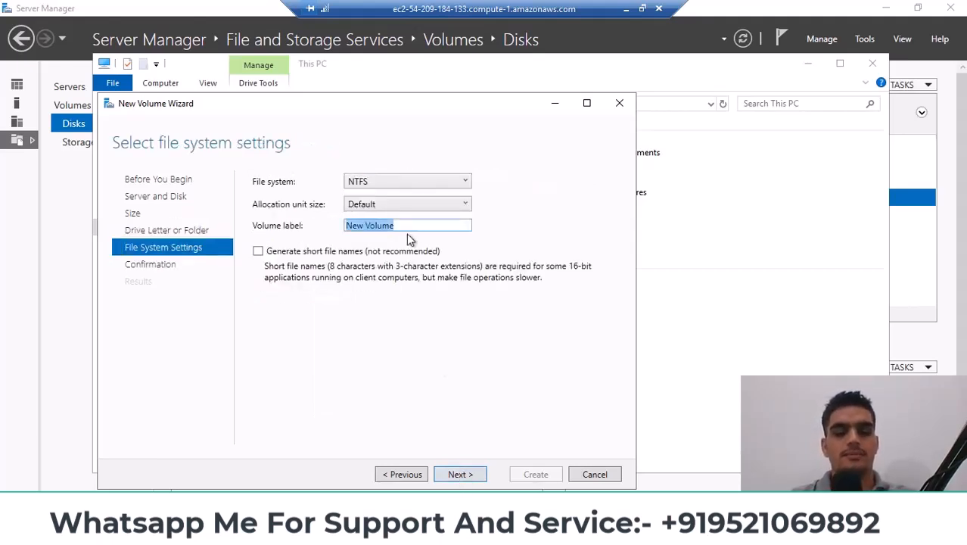
{"action": "type", "text": "vikash ne"}
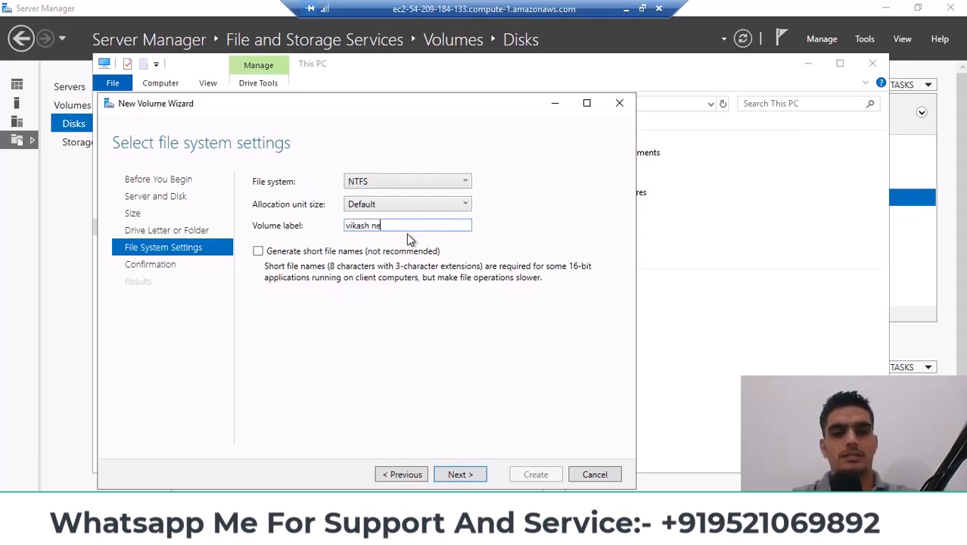
{"action": "type", "text": "hr"}
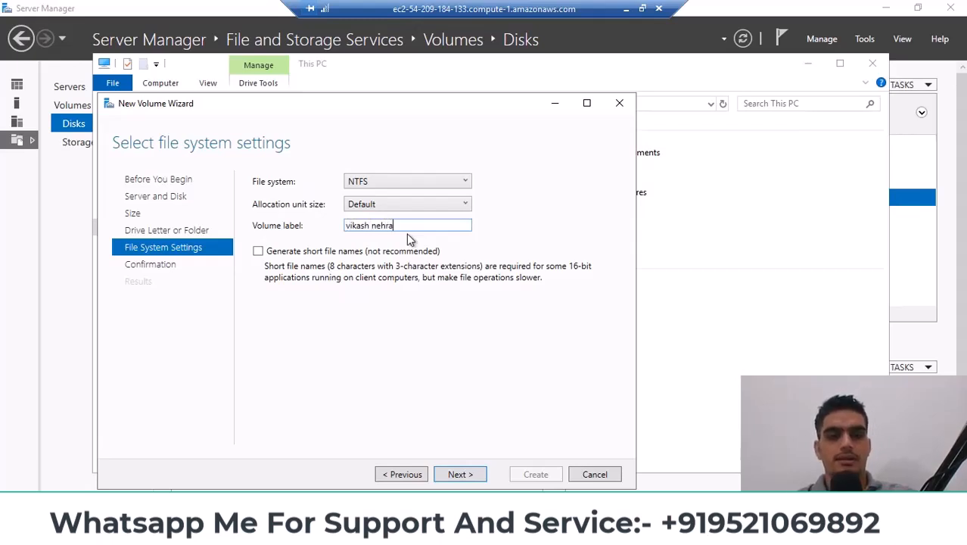
{"action": "type", "text": "a"}
{"action": "left_click", "coordinate": [463, 475]}
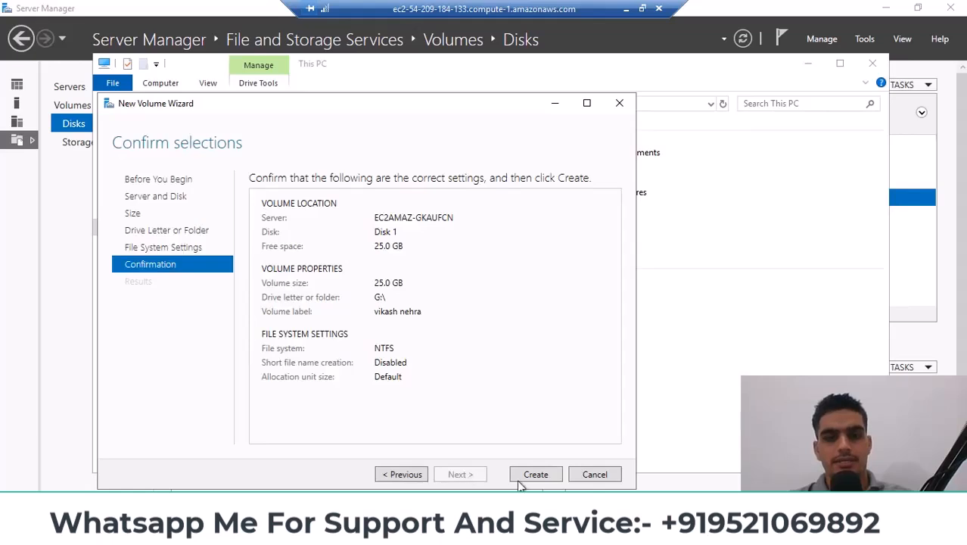
{"action": "key", "text": "Return"}
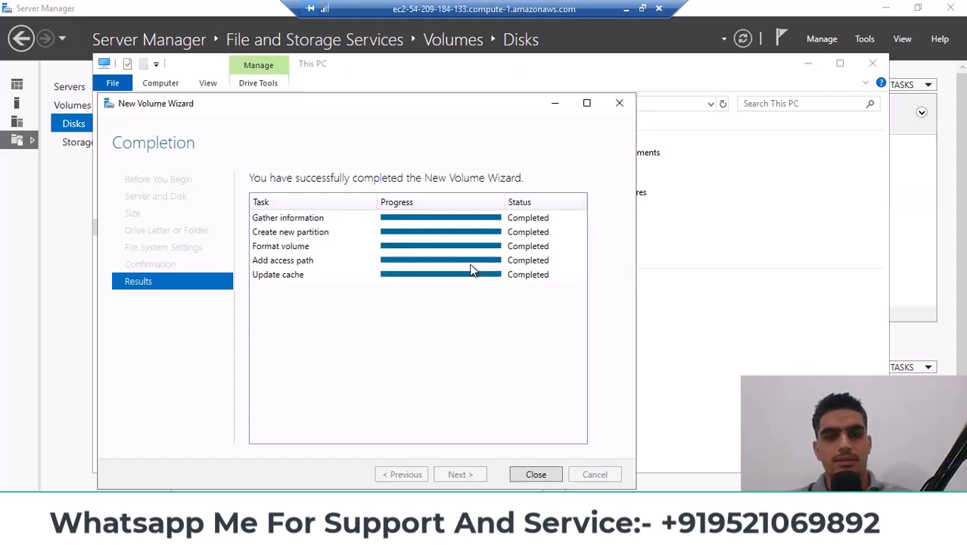
{"action": "left_click", "coordinate": [537, 472]}
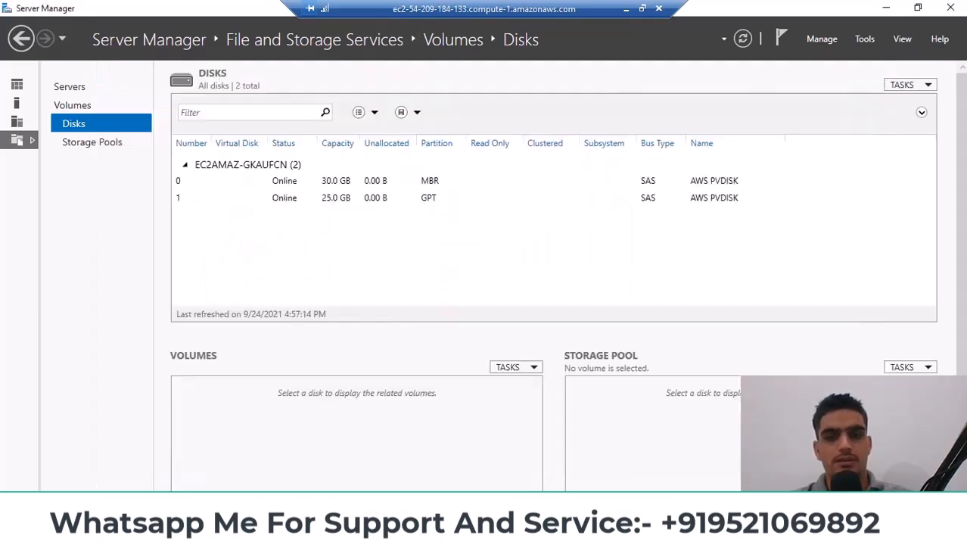
Switch to the EC2 console and view the Create Volume form before returning to the volumes list.
{"action": "left_click", "coordinate": [425, 530]}
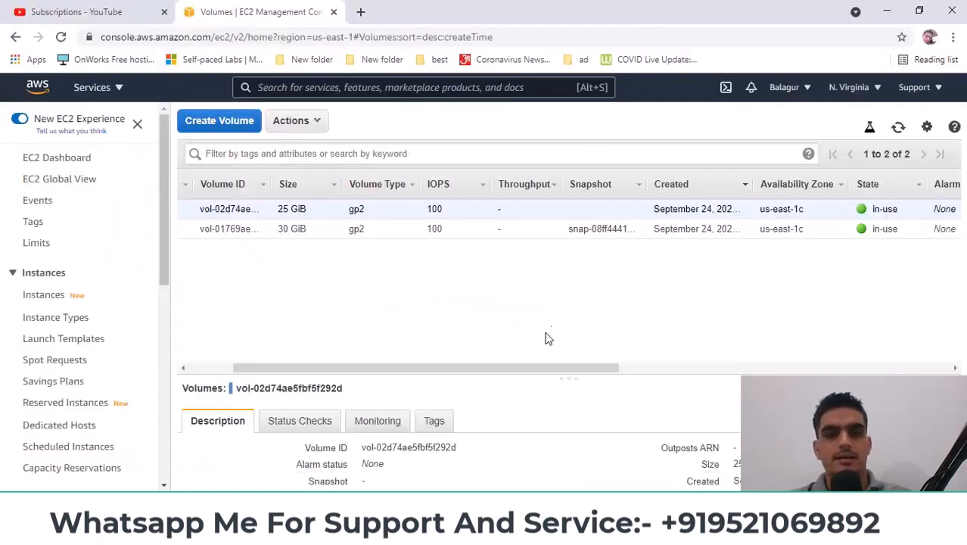
{"action": "left_click", "coordinate": [253, 133]}
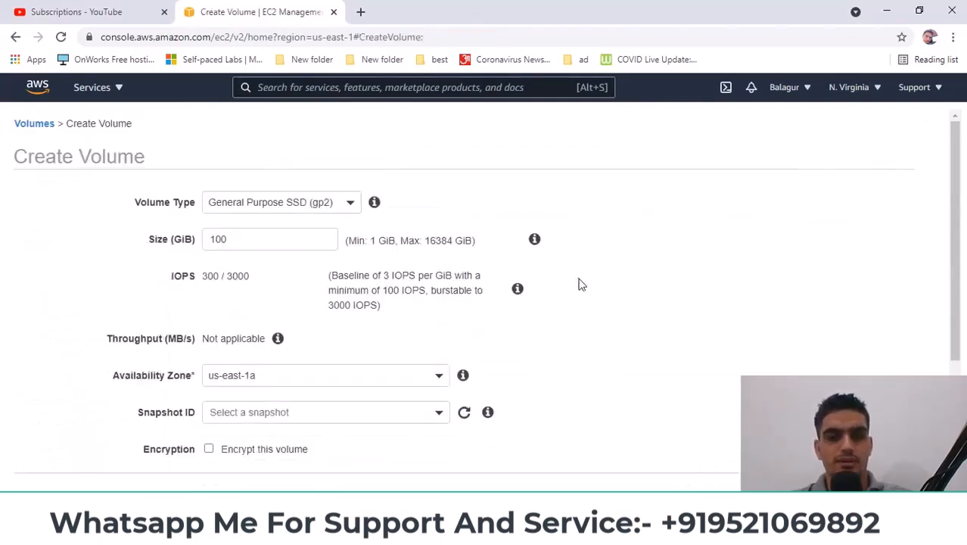
{"action": "left_click", "coordinate": [28, 126]}
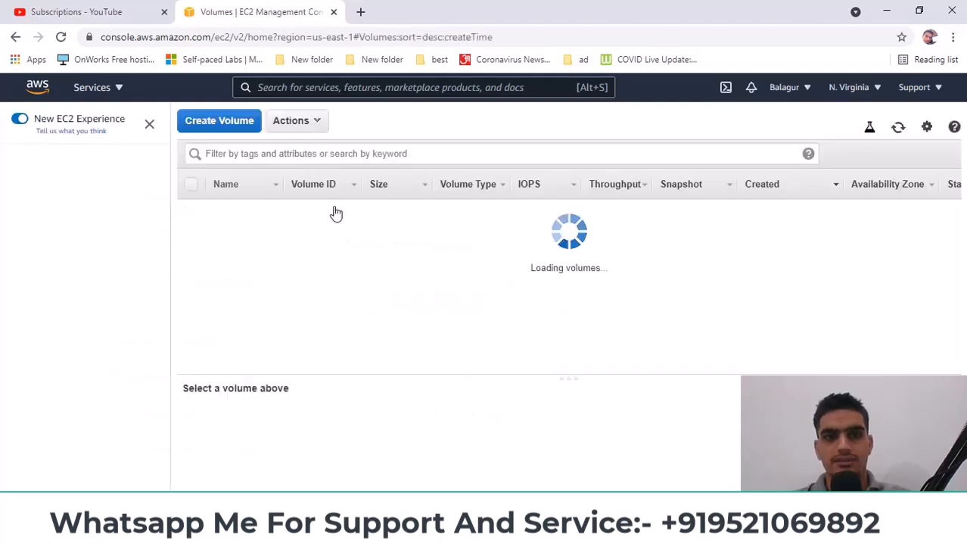
Select the 25 GiB volume and review the actions available for it without applying any.
{"action": "scroll", "coordinate": [93, 303], "scroll_direction": "down", "scroll_amount": 3}
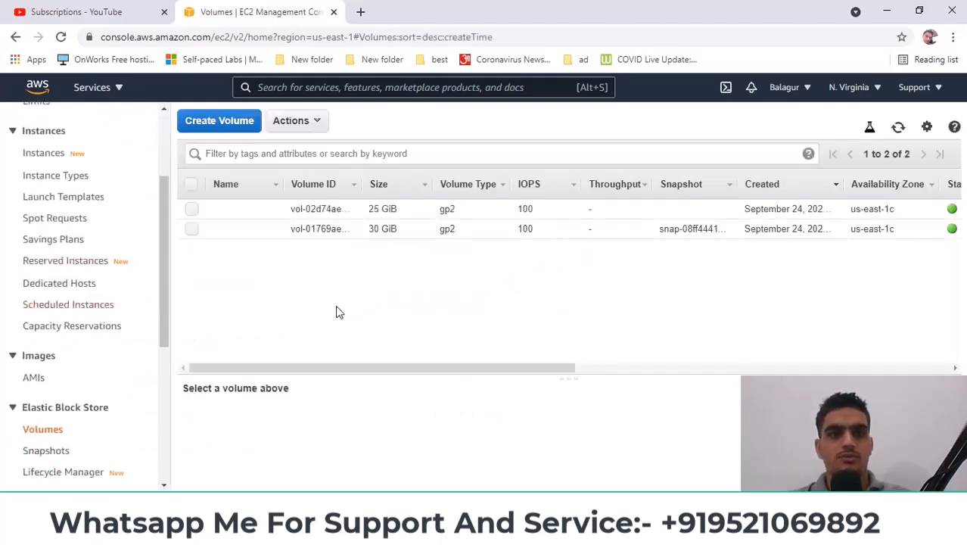
{"action": "left_click", "coordinate": [191, 210]}
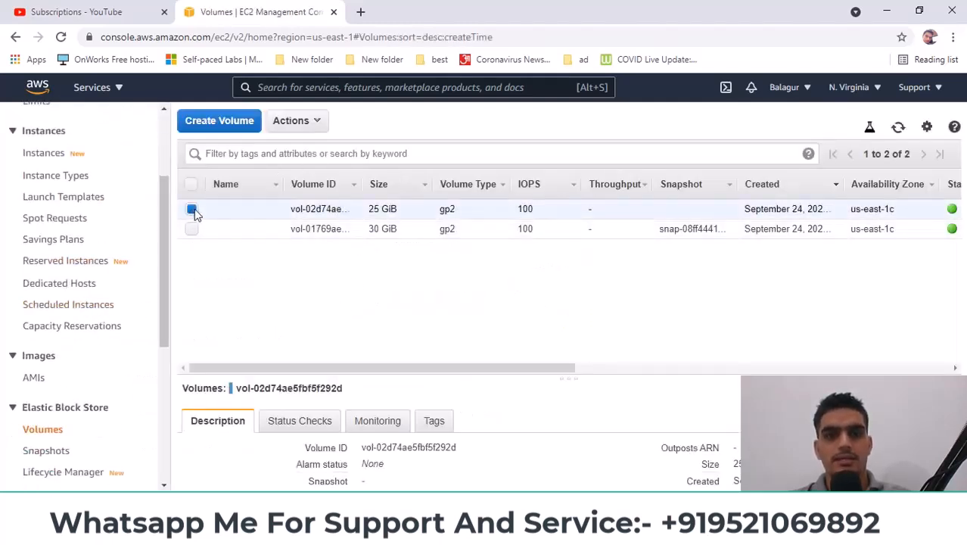
{"action": "right_click", "coordinate": [250, 214]}
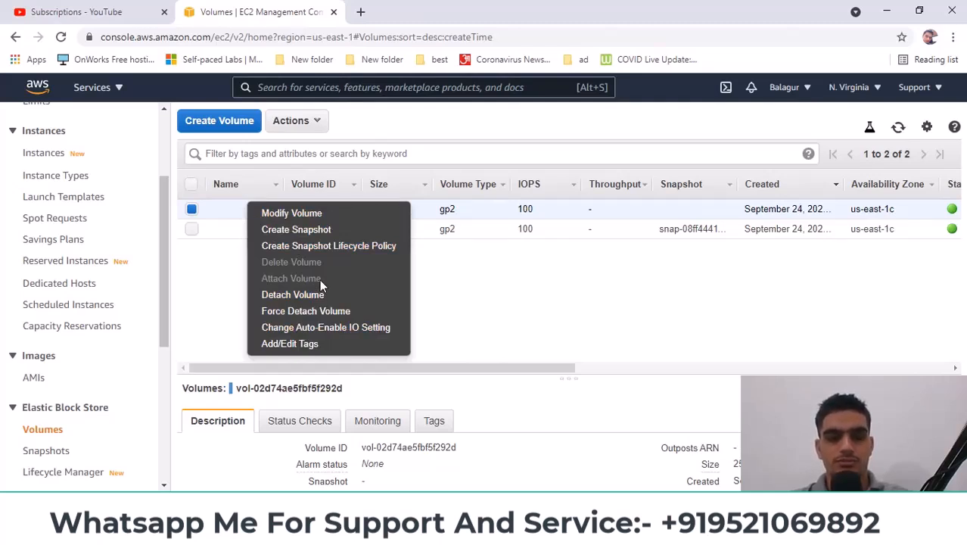
{"action": "left_click", "coordinate": [508, 273]}
Select the running instance in the instances list and examine the sizes and attachment status of its block devices in its storage details.
{"action": "scroll", "coordinate": [62, 258], "scroll_direction": "up", "scroll_amount": 2}
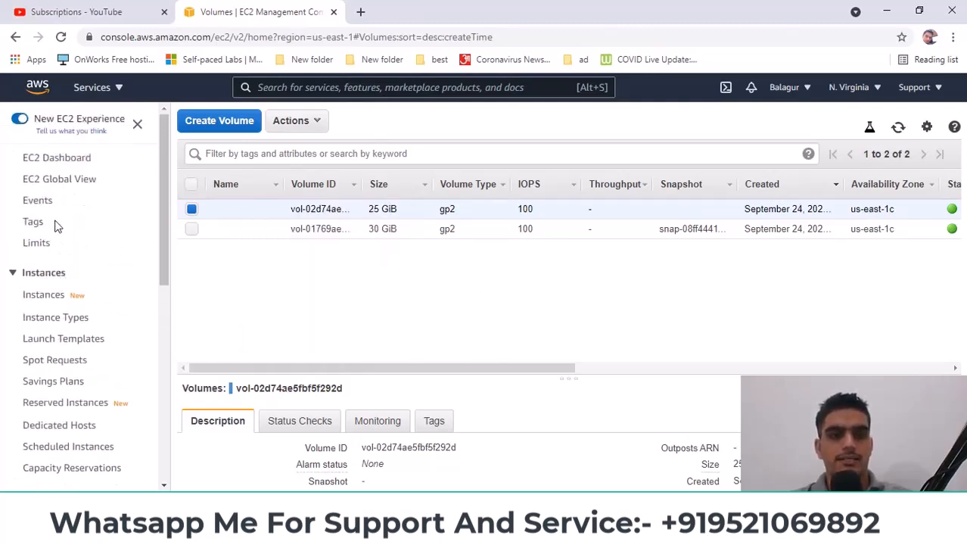
{"action": "left_click", "coordinate": [56, 299]}
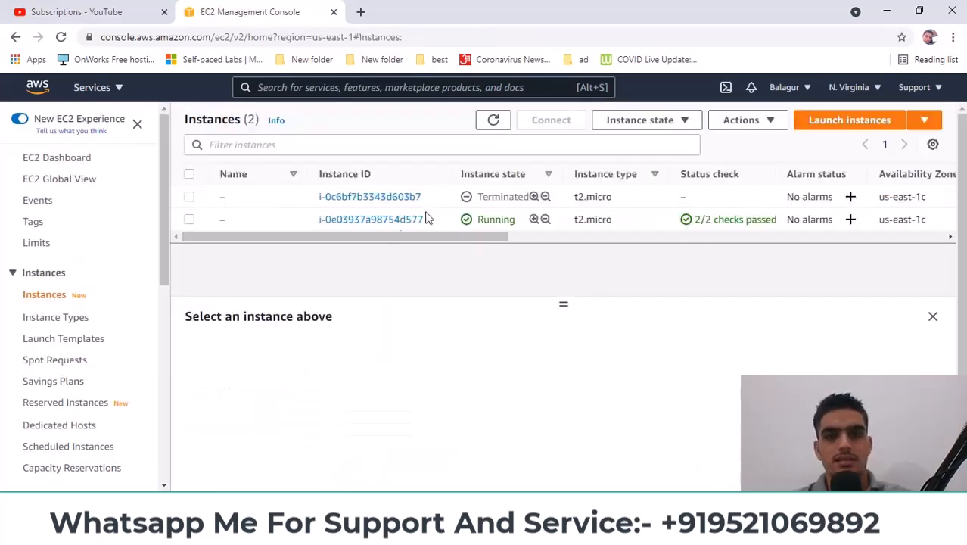
{"action": "left_click", "coordinate": [291, 220]}
{"action": "left_click", "coordinate": [429, 361]}
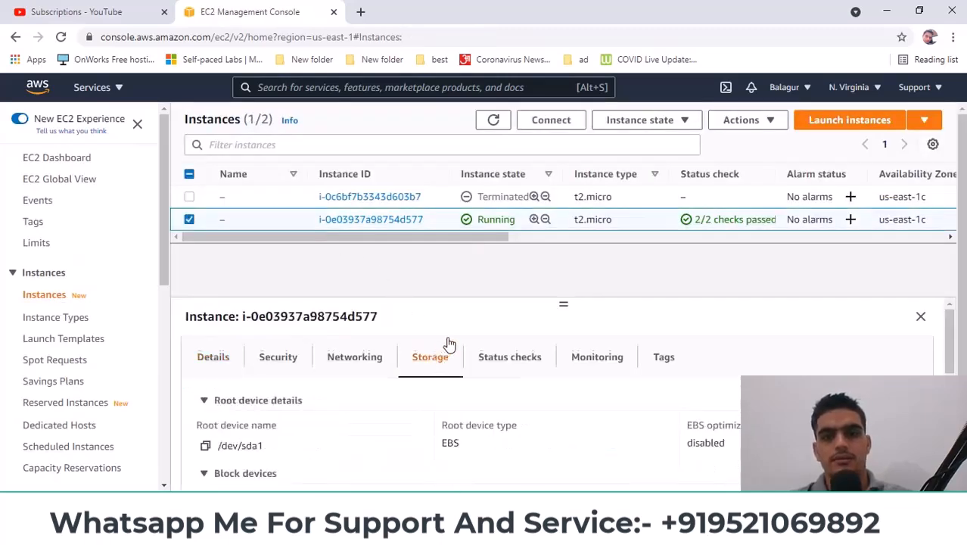
{"action": "scroll", "coordinate": [458, 379], "scroll_direction": "down", "scroll_amount": 3}
{"action": "scroll", "coordinate": [540, 344], "scroll_direction": "up", "scroll_amount": 2}
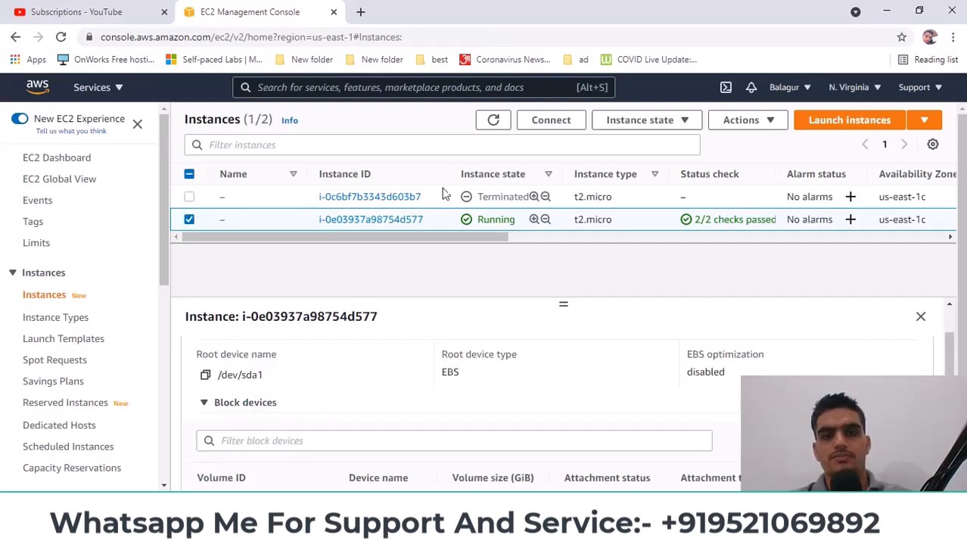
{"action": "scroll", "coordinate": [460, 377], "scroll_direction": "down", "scroll_amount": 2}
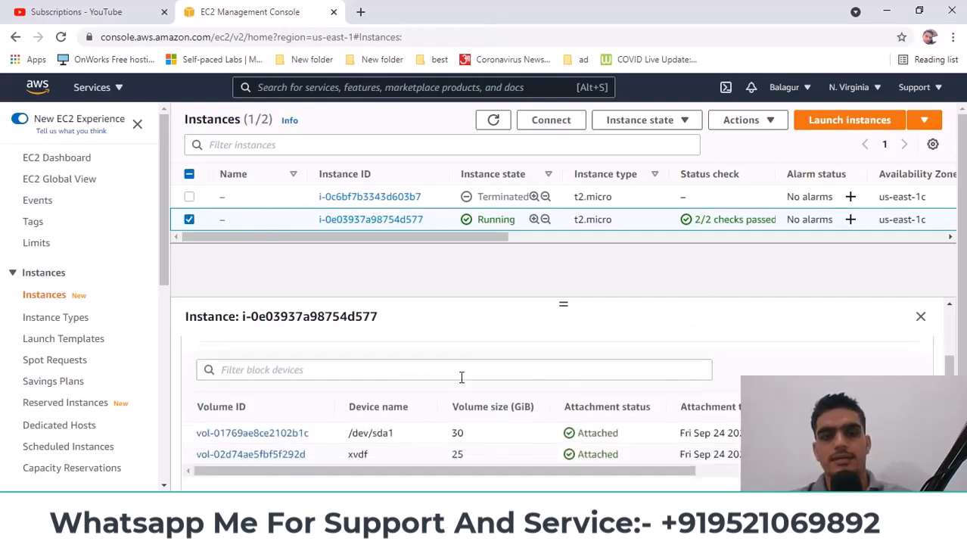
{"action": "scroll", "coordinate": [460, 382], "scroll_direction": "up", "scroll_amount": 3}
{"action": "scroll", "coordinate": [462, 379], "scroll_direction": "down", "scroll_amount": 1}
{"action": "scroll", "coordinate": [466, 387], "scroll_direction": "down", "scroll_amount": 3}
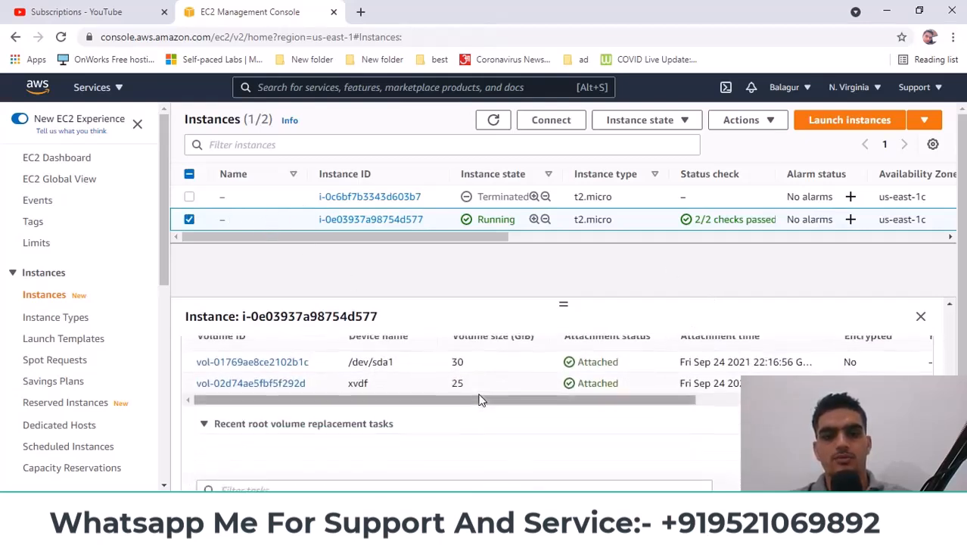
{"action": "scroll", "coordinate": [477, 397], "scroll_direction": "up", "scroll_amount": 2}
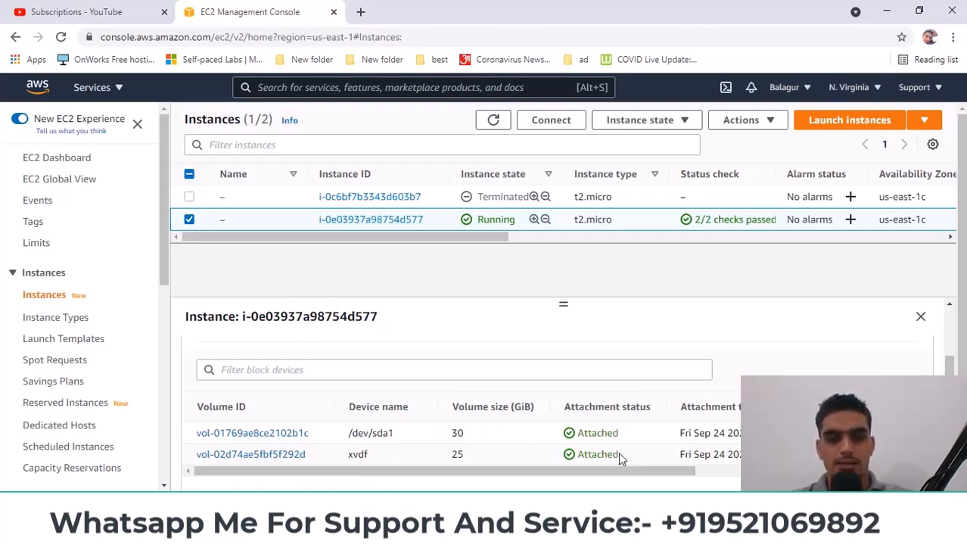
{"action": "scroll", "coordinate": [477, 370], "scroll_direction": "up", "scroll_amount": 3}
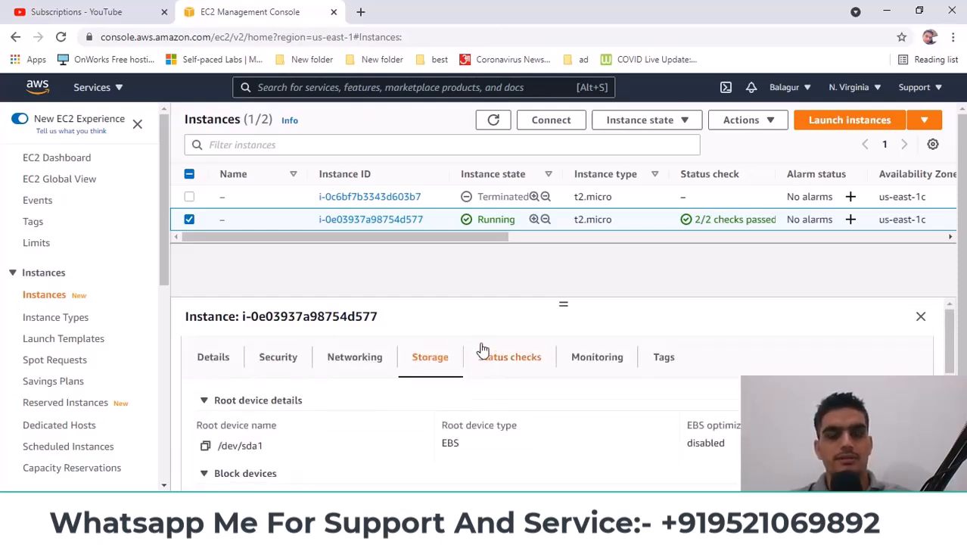
Switch to the browser window showing the YouTube channel's uploaded videos.
{"action": "key", "text": "alt+Tab"}
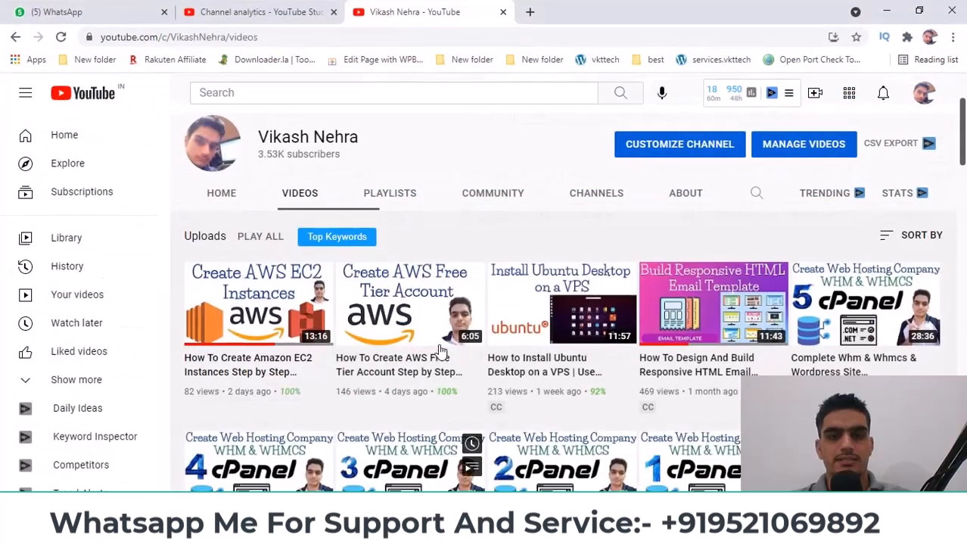